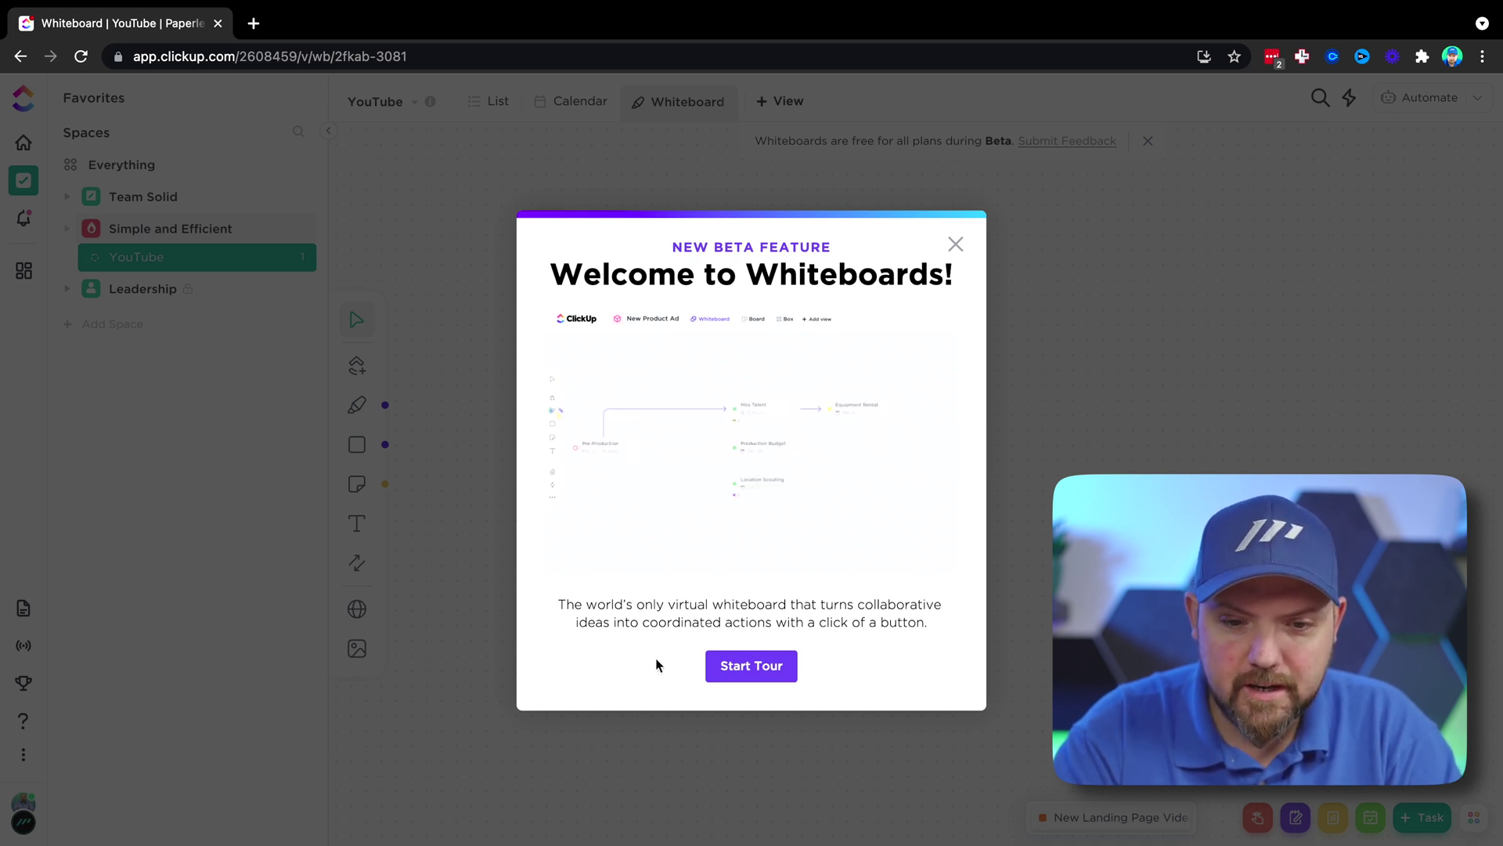
Start the guided whiteboard tour and advance to its 'Upload images & website bookmarks' step
left_click(749, 667)
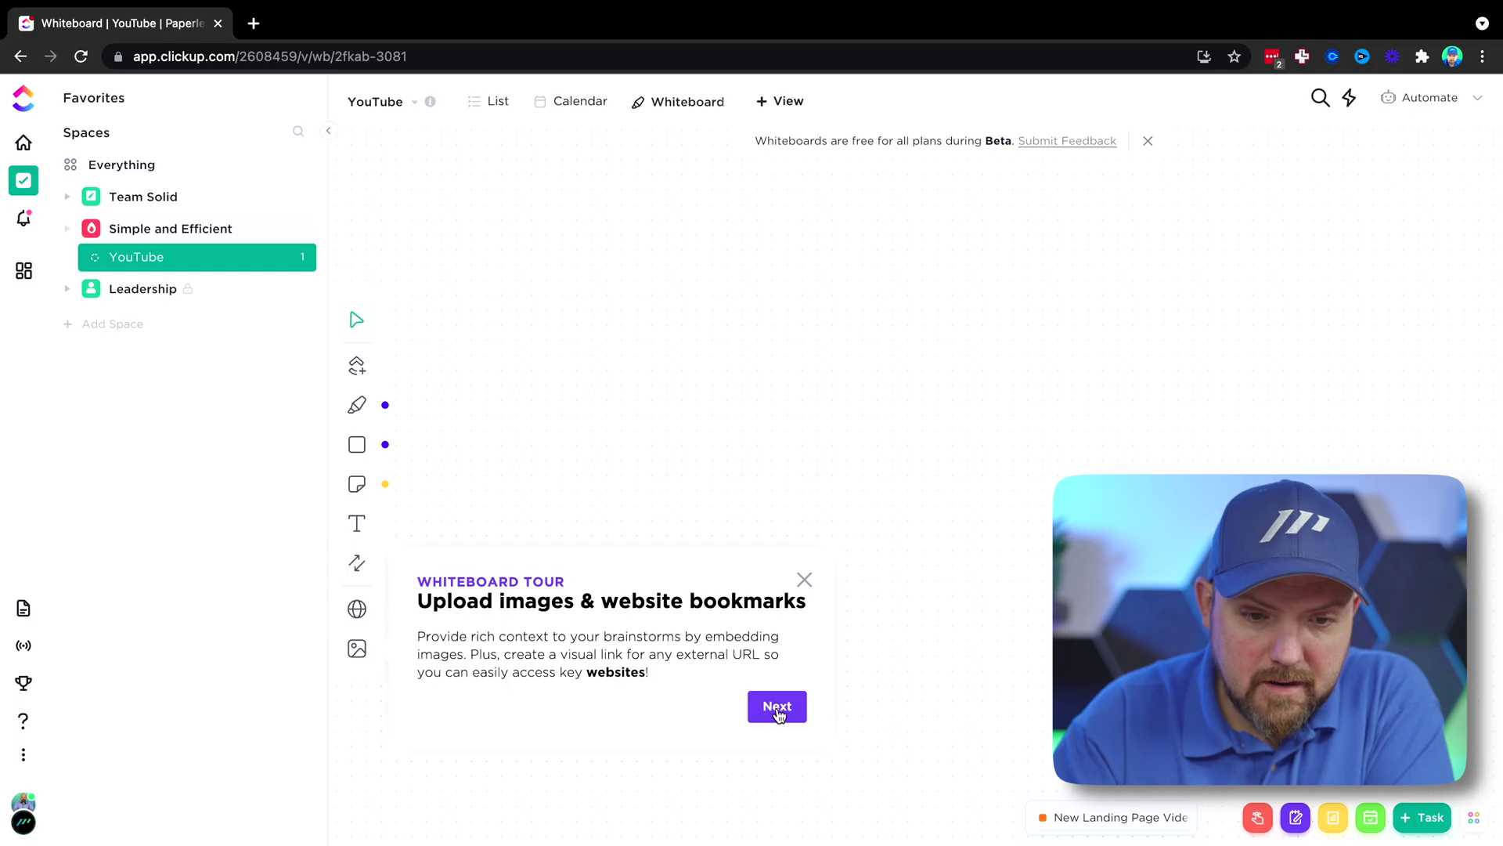
Finish the tour and move the Company Blurb card up and to the left
left_click(777, 707)
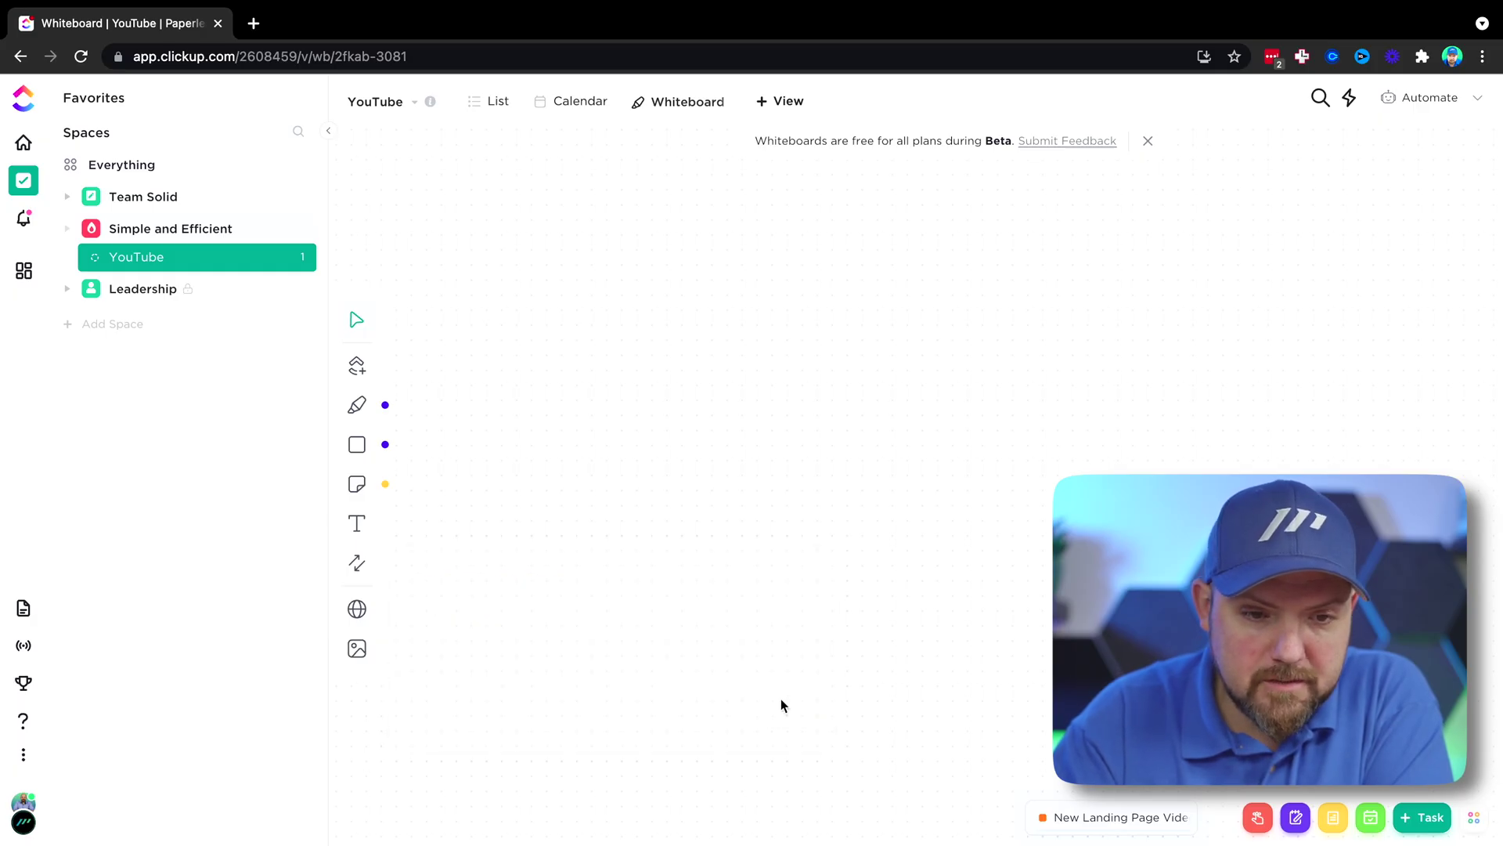
left_click(357, 366)
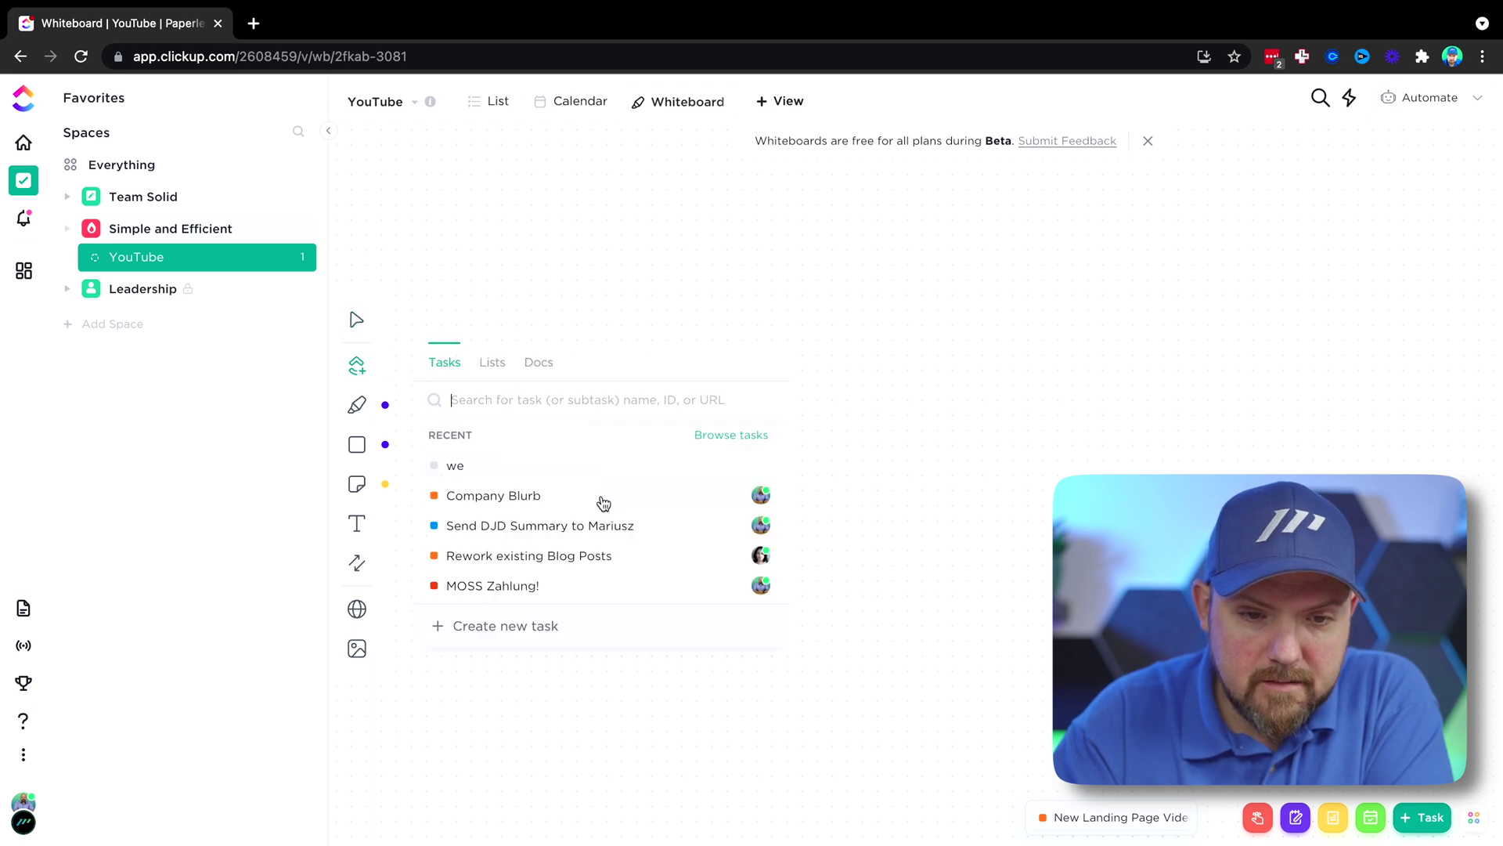
key("Escape")
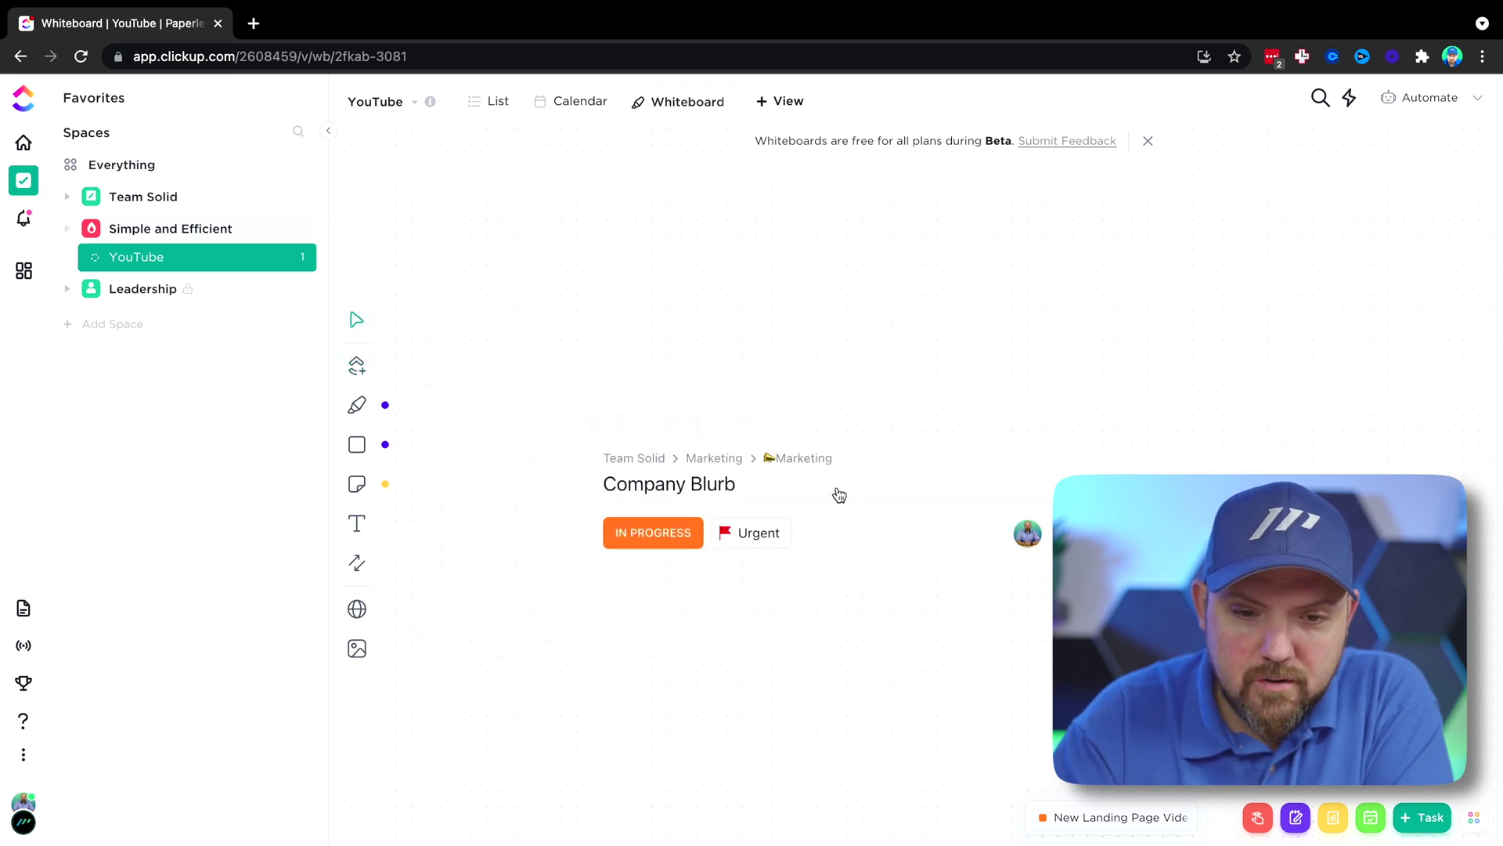
left_click_drag(839, 495, 777, 361)
Embed Company Blurb in the card and place the Rework existing Blog Posts card below-right of it
double_click(593, 374)
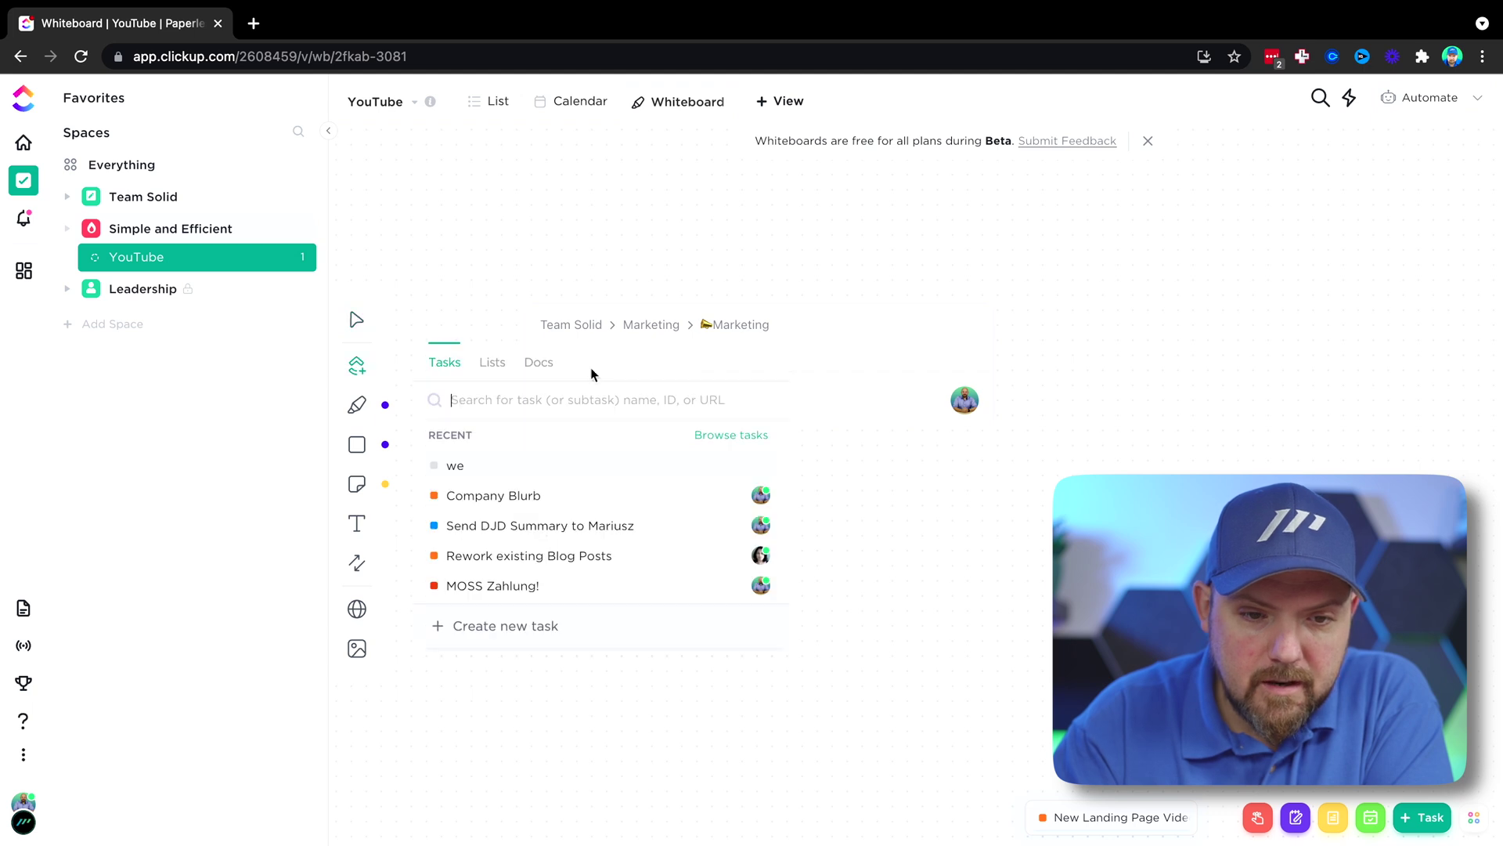
left_click(614, 495)
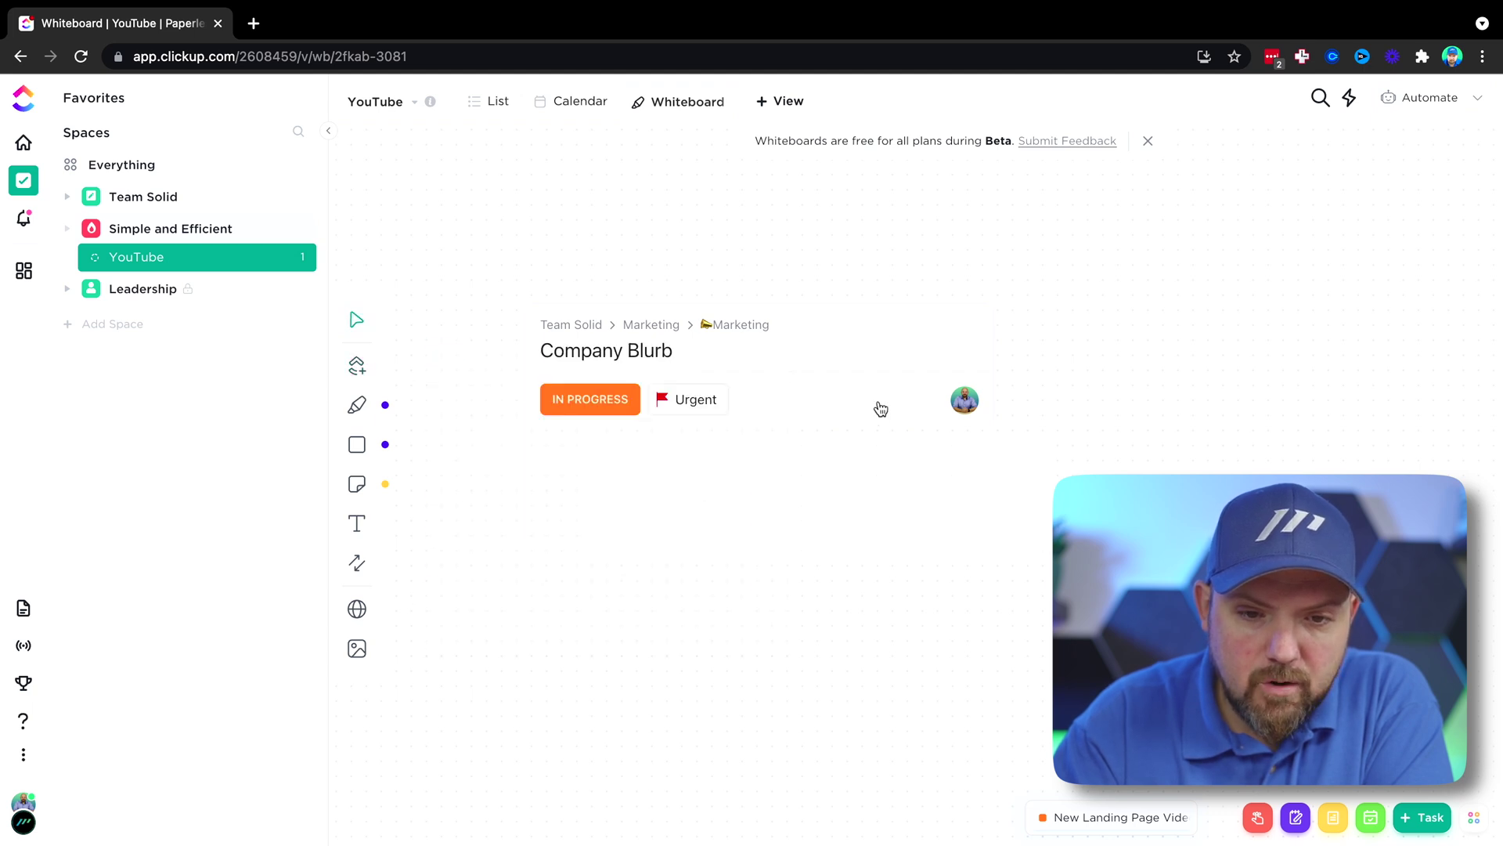
left_click_drag(881, 408, 741, 565)
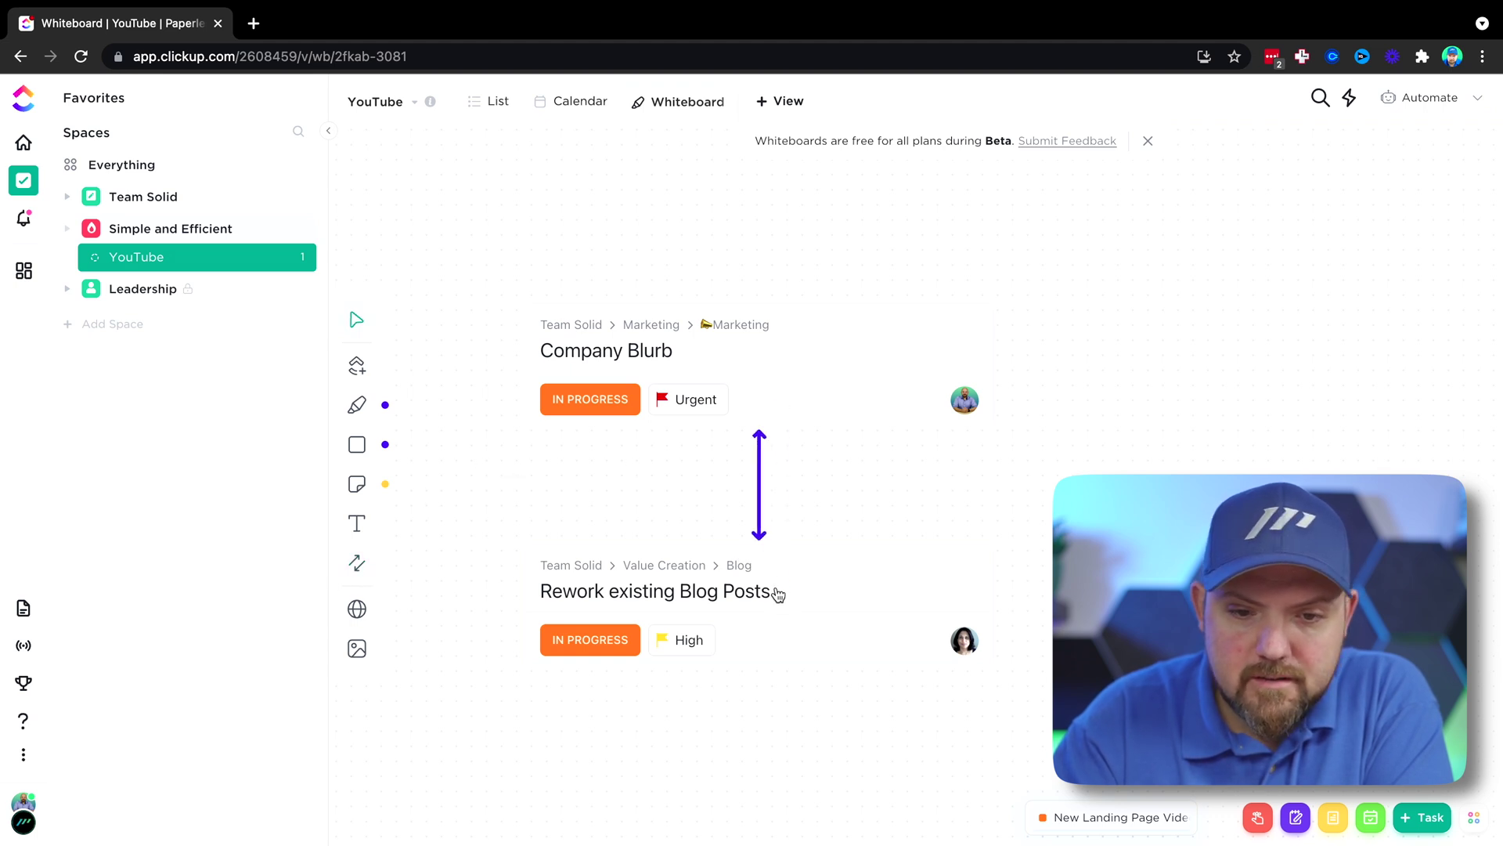
left_click_drag(809, 577, 900, 547)
left_click(900, 547)
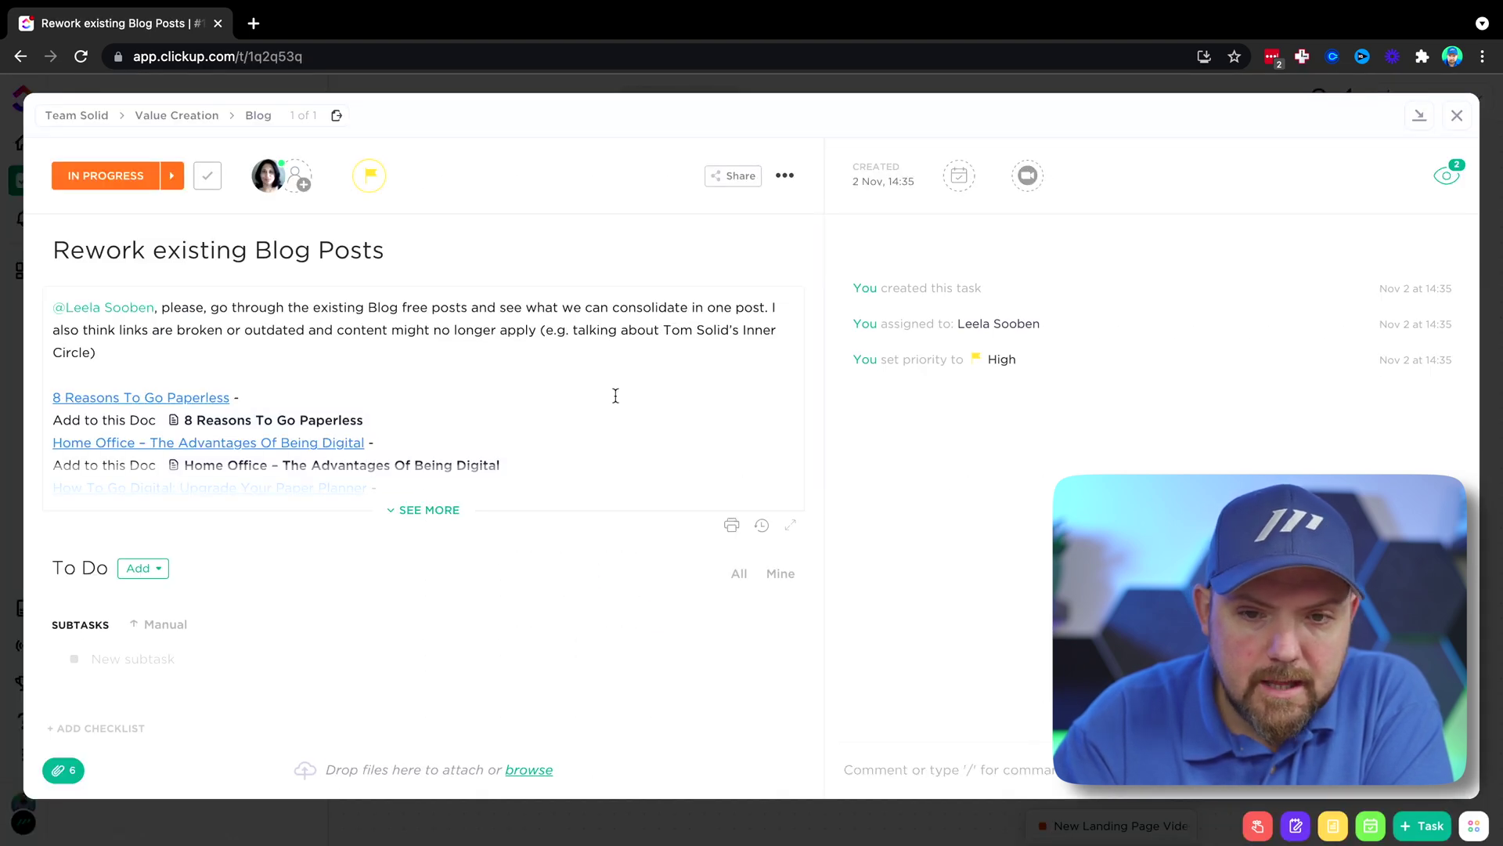
scroll(686, 512, "down", 10)
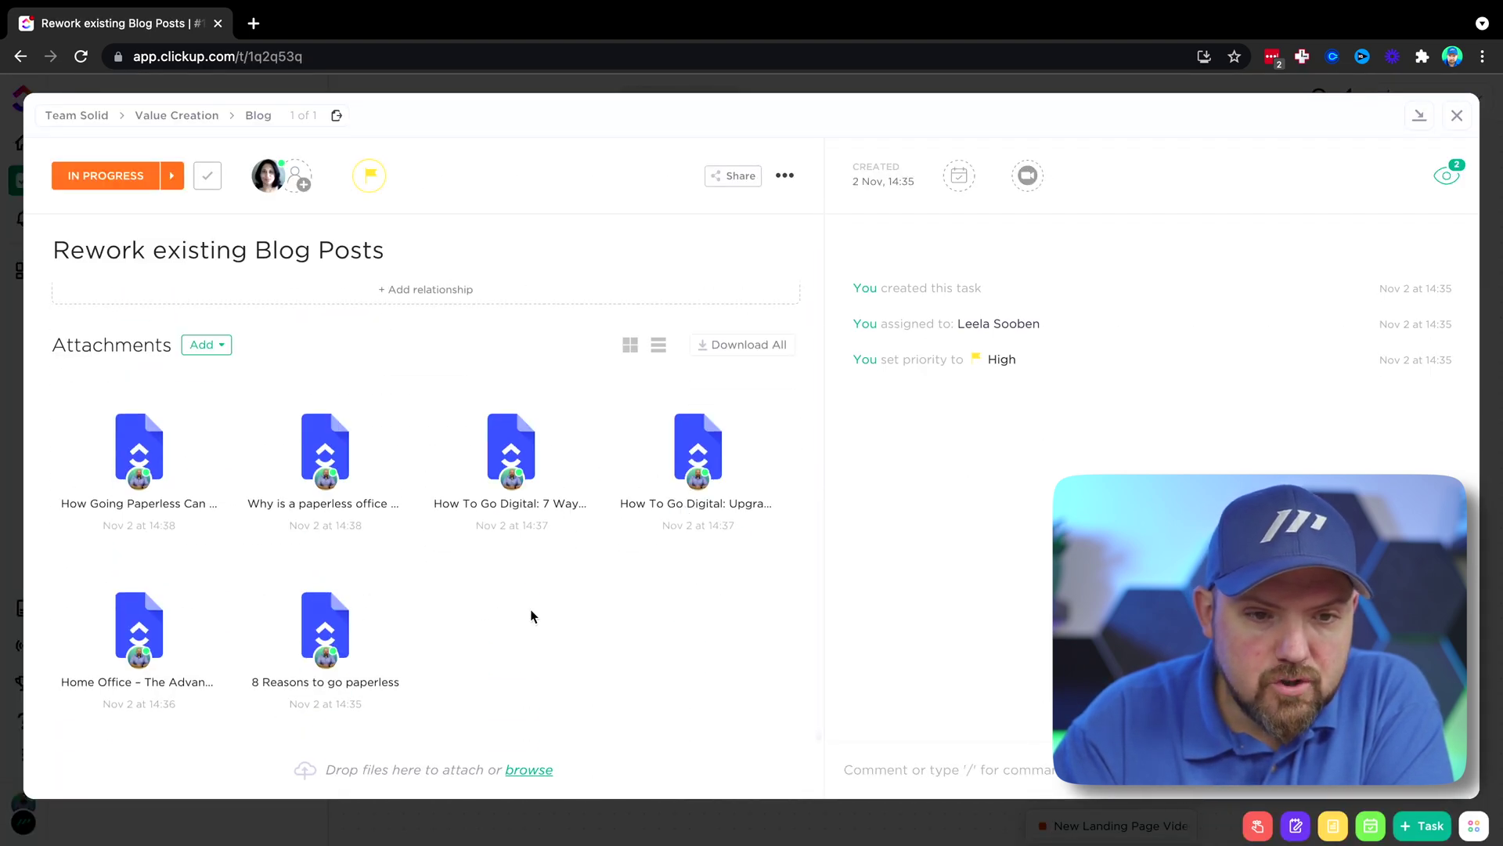
scroll(533, 614, "up", 3)
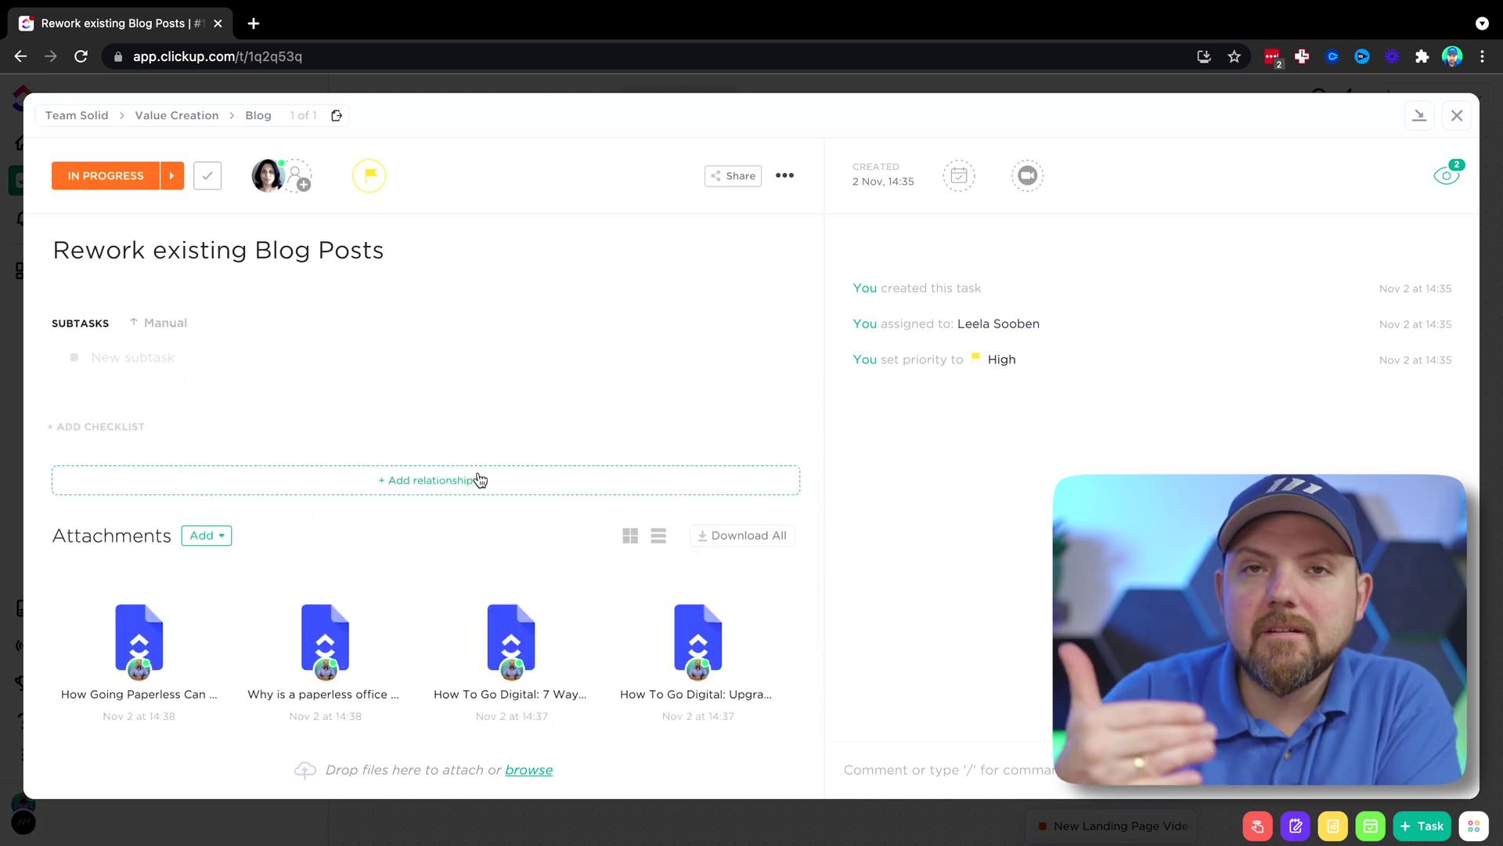
left_click(1458, 116)
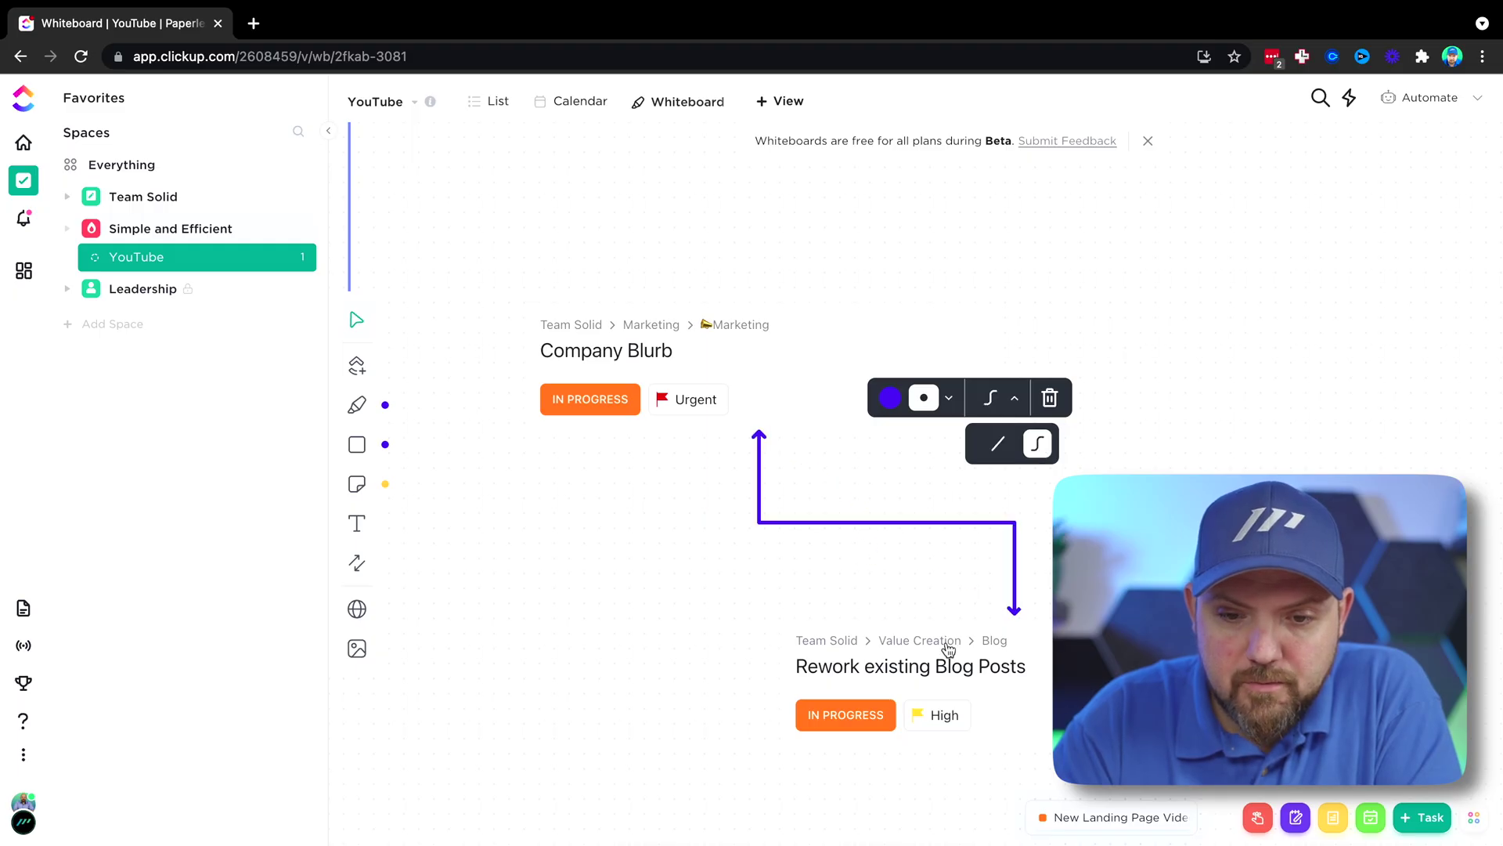
Nudge the Rework existing Blog Posts card left and make the connector between the cards green
left_click_drag(948, 650, 903, 652)
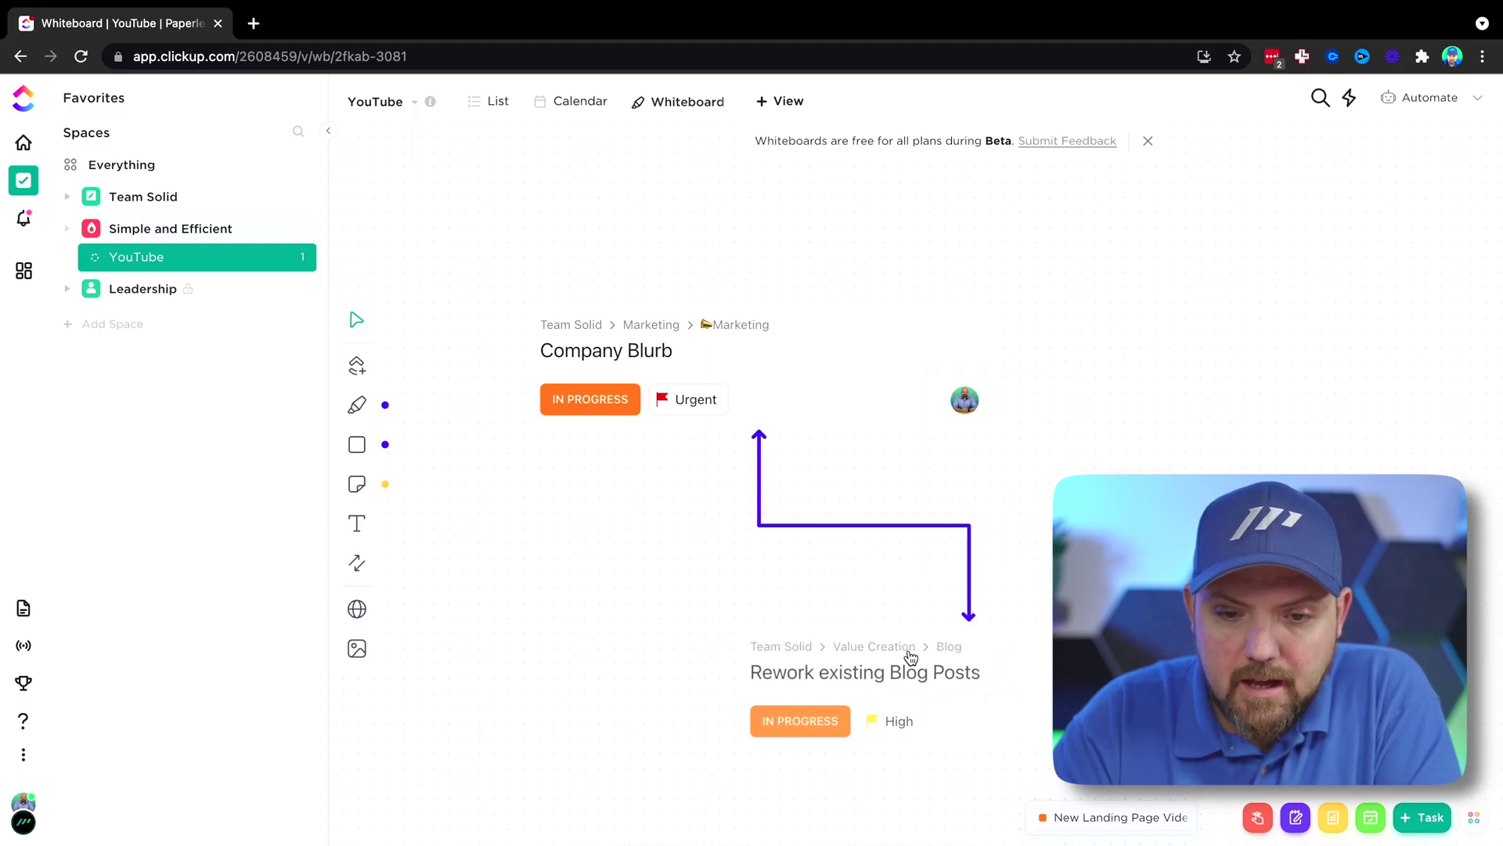
left_click(924, 518)
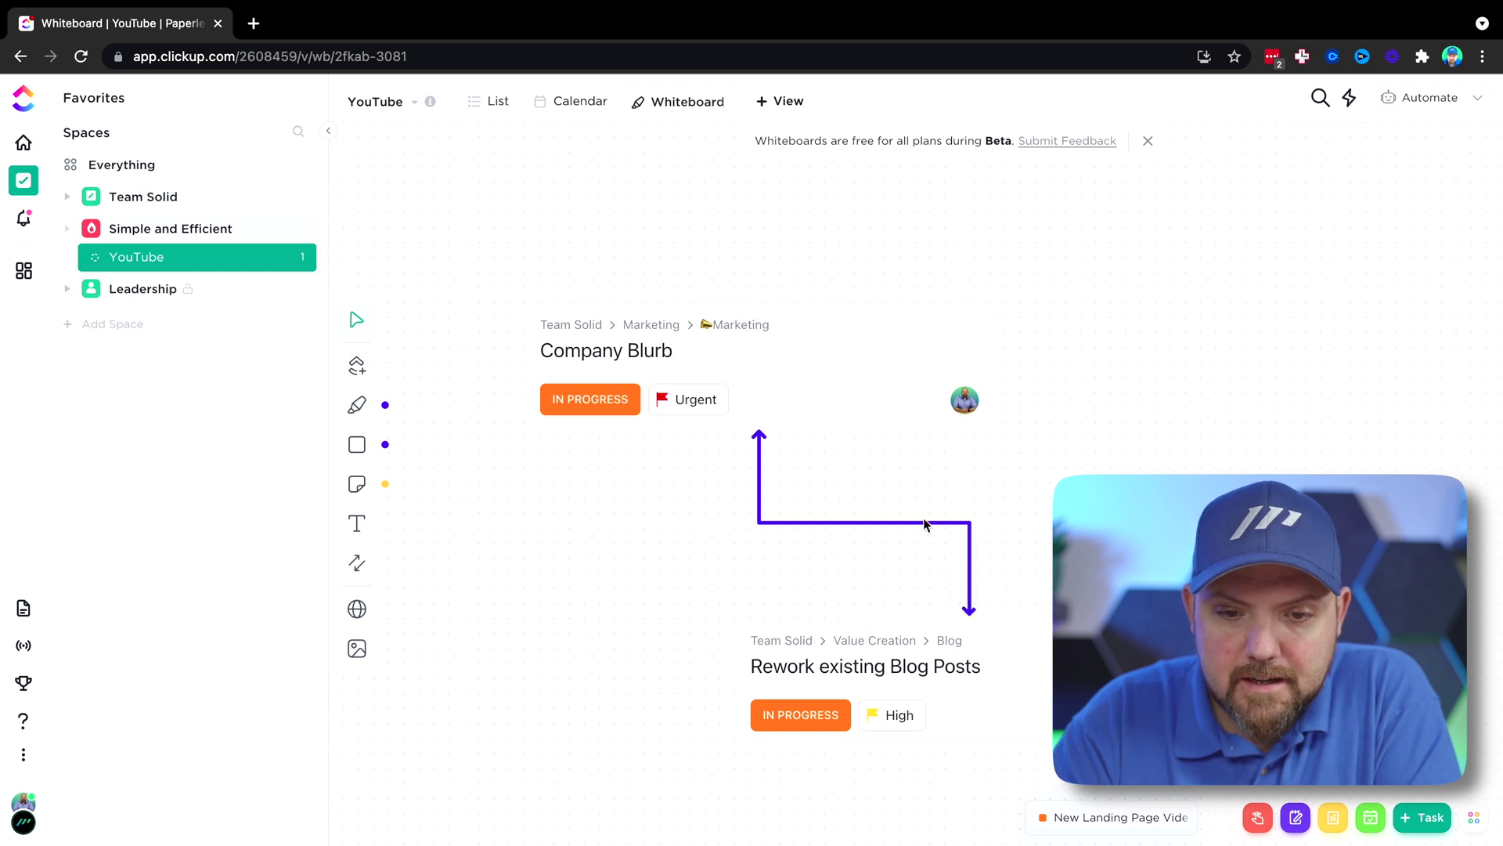
left_click(923, 519)
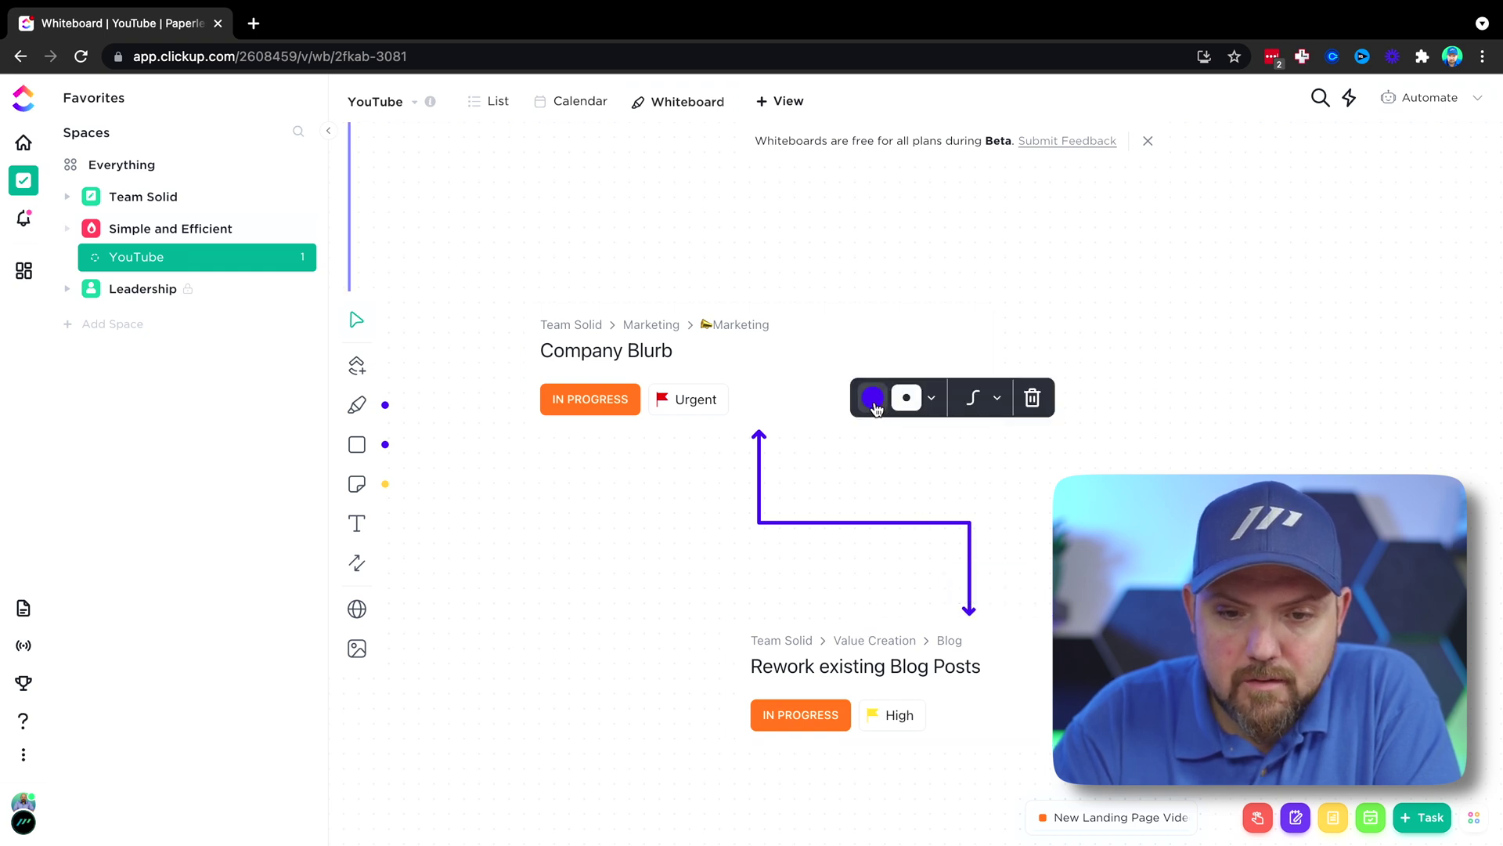
left_click(873, 398)
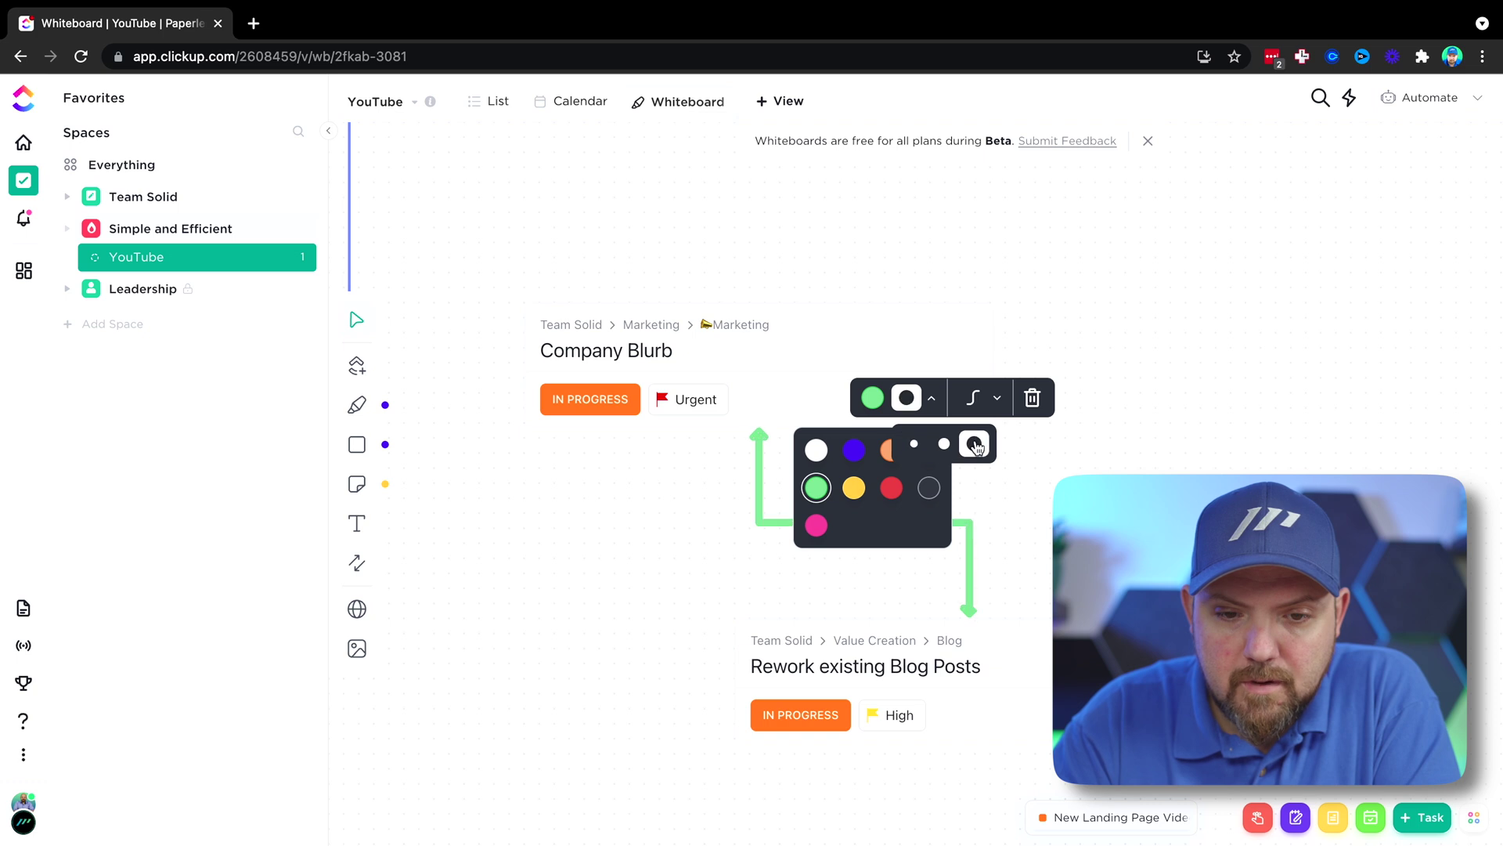
left_click(1018, 475)
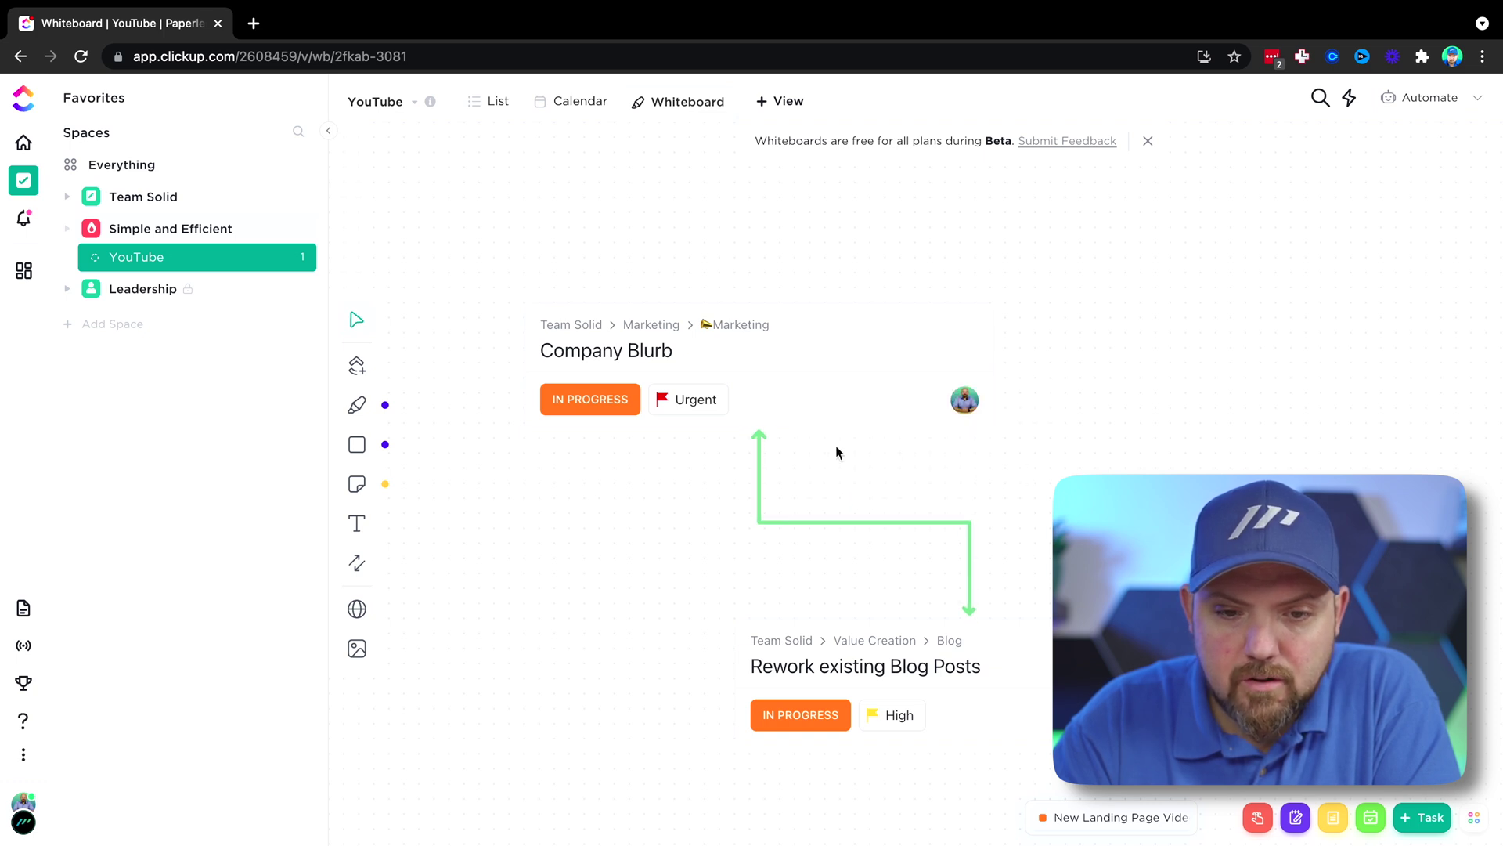
left_click(760, 440)
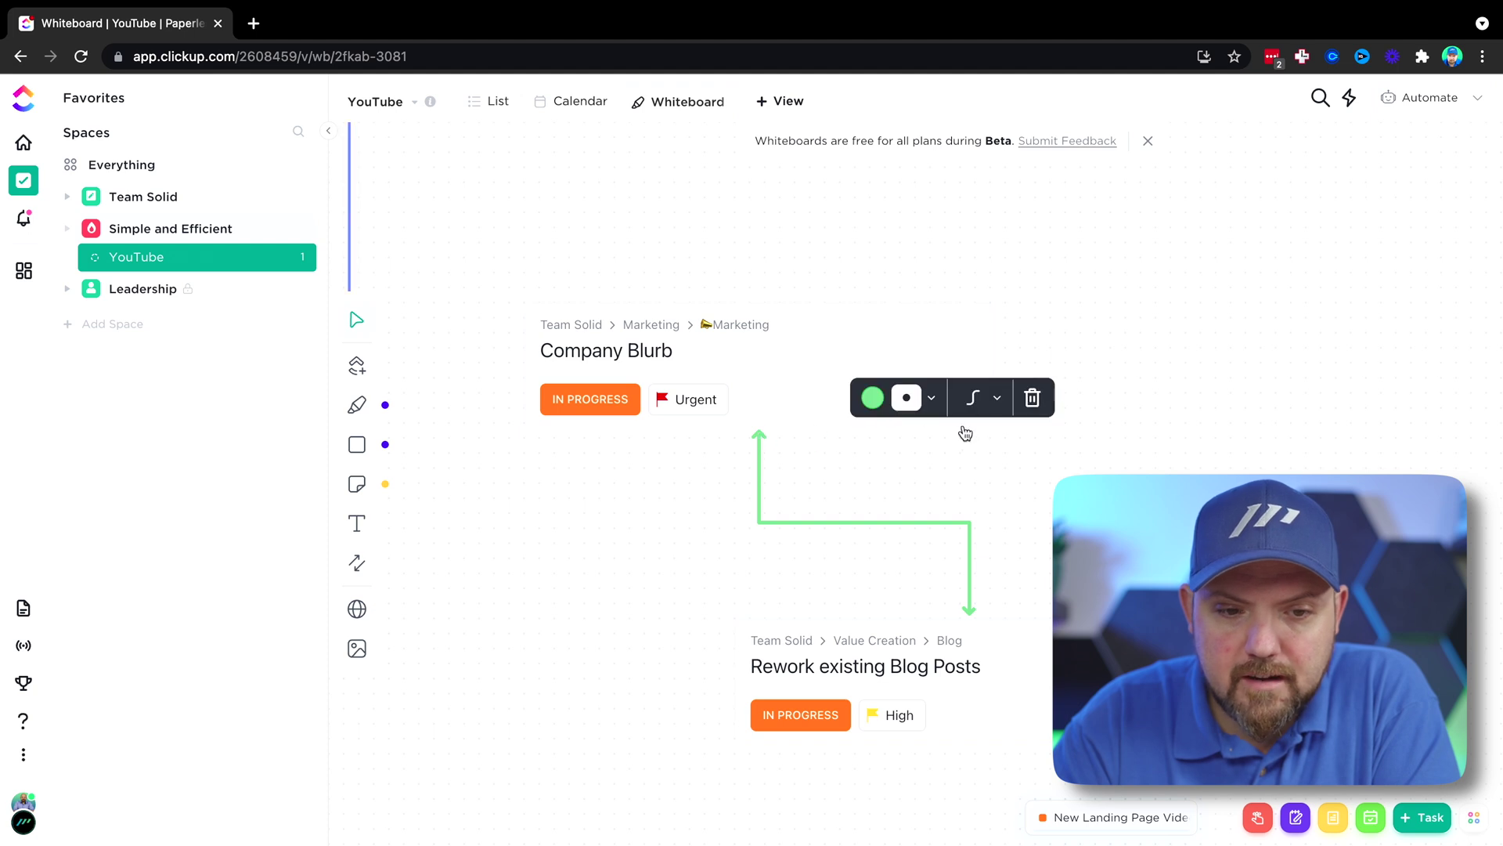
left_click(510, 510)
left_click(357, 404)
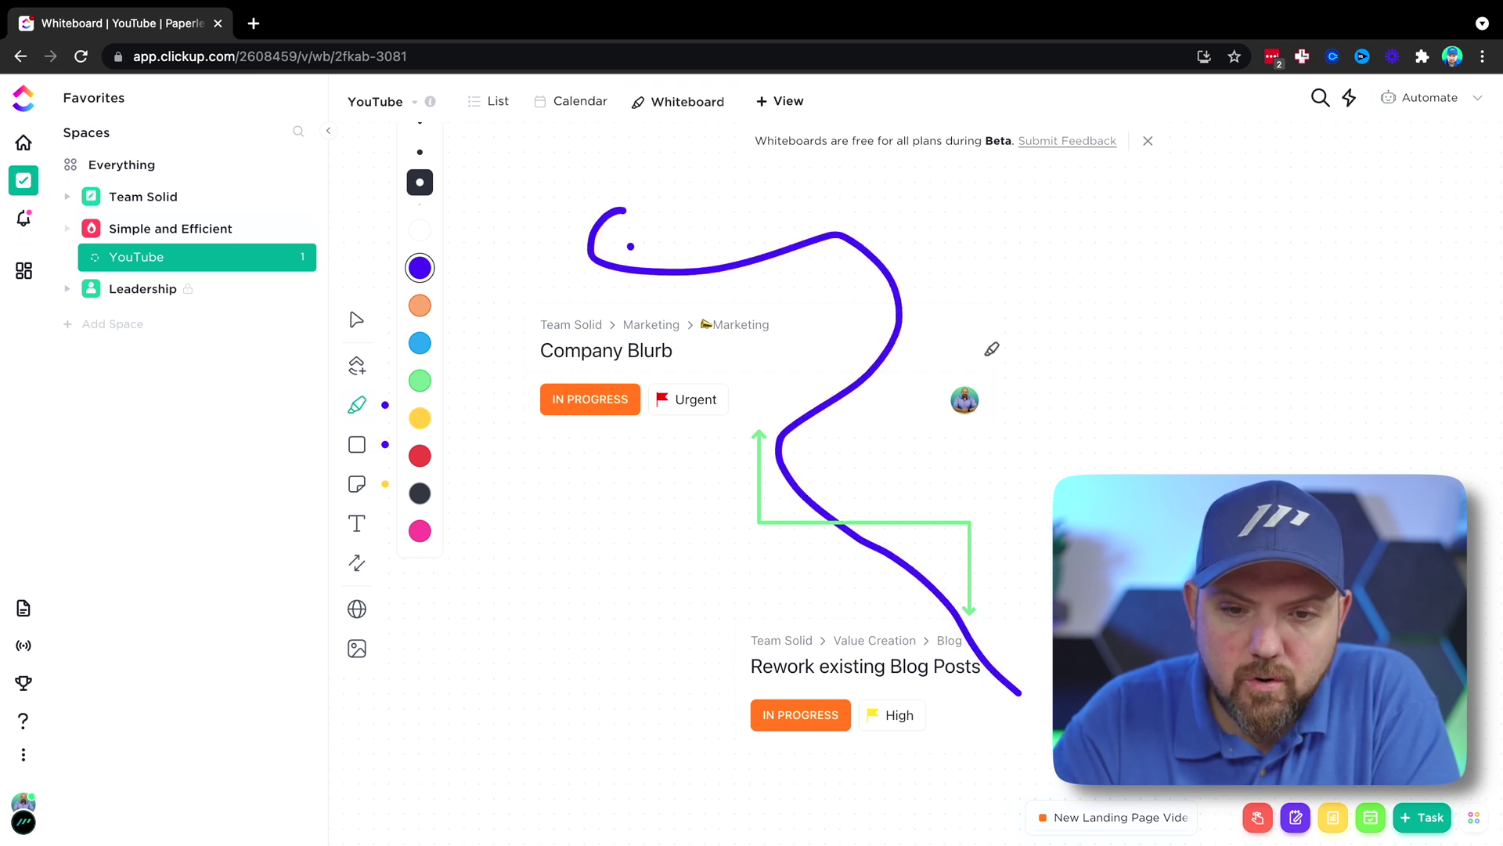
Draw a freehand squiggle, then add a yellow 'Write something' sticky note right of the cards
left_click_drag(624, 439, 1033, 713)
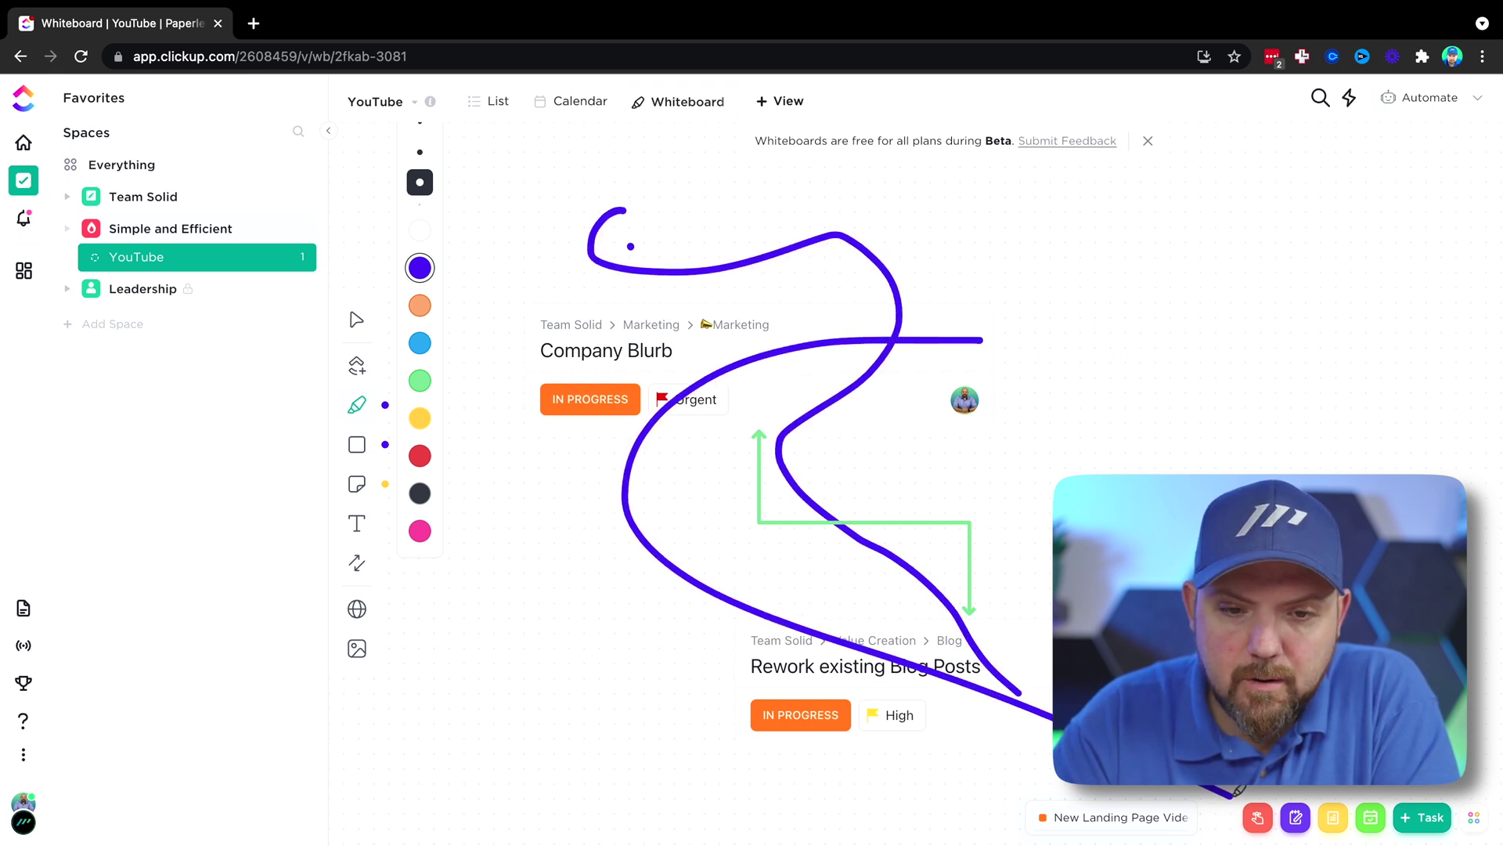
left_click(350, 446)
left_click(1217, 361)
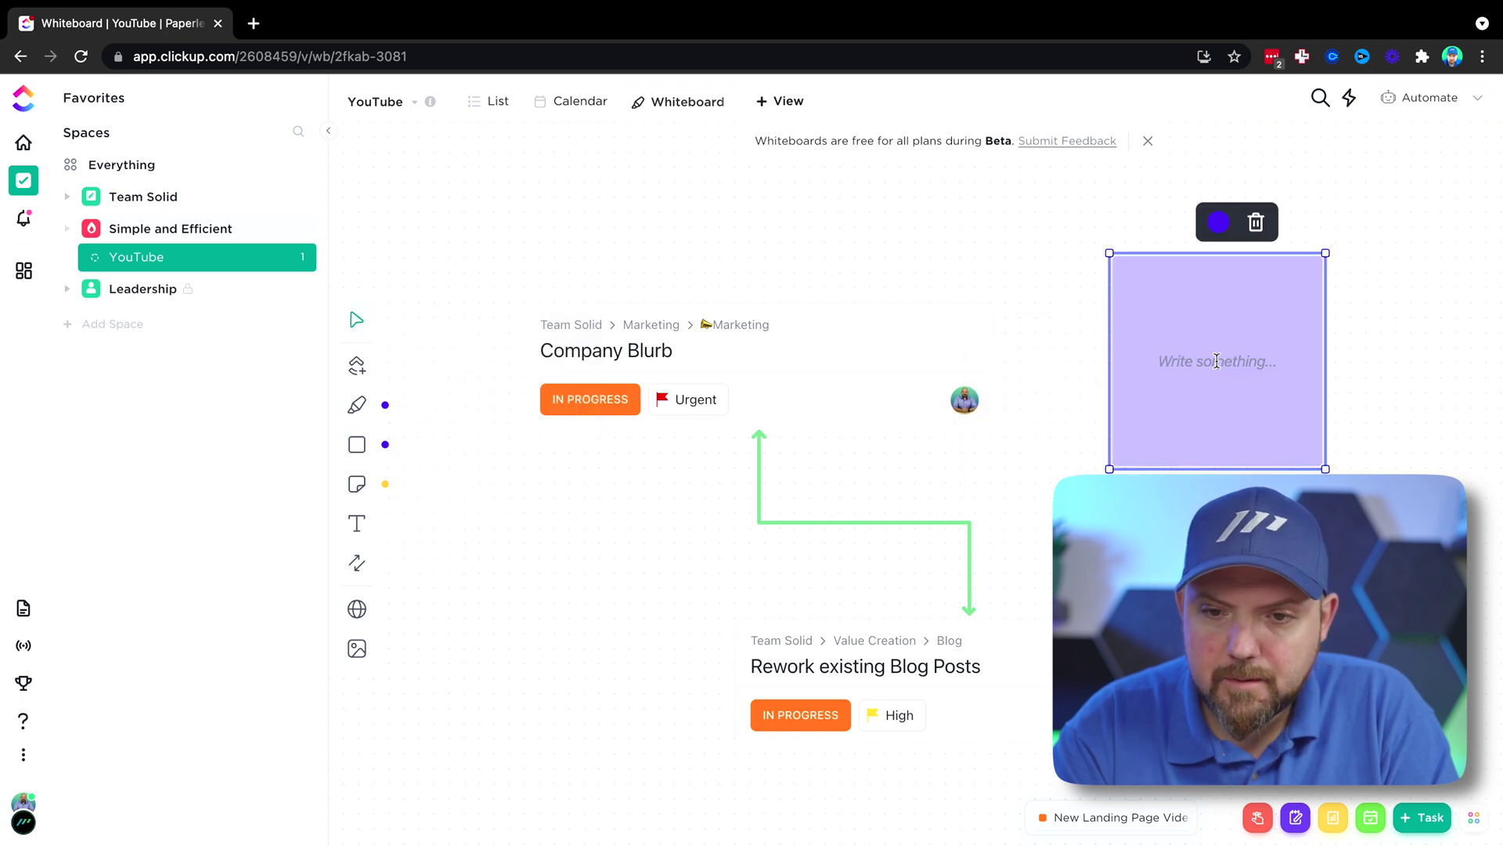
type("Write something")
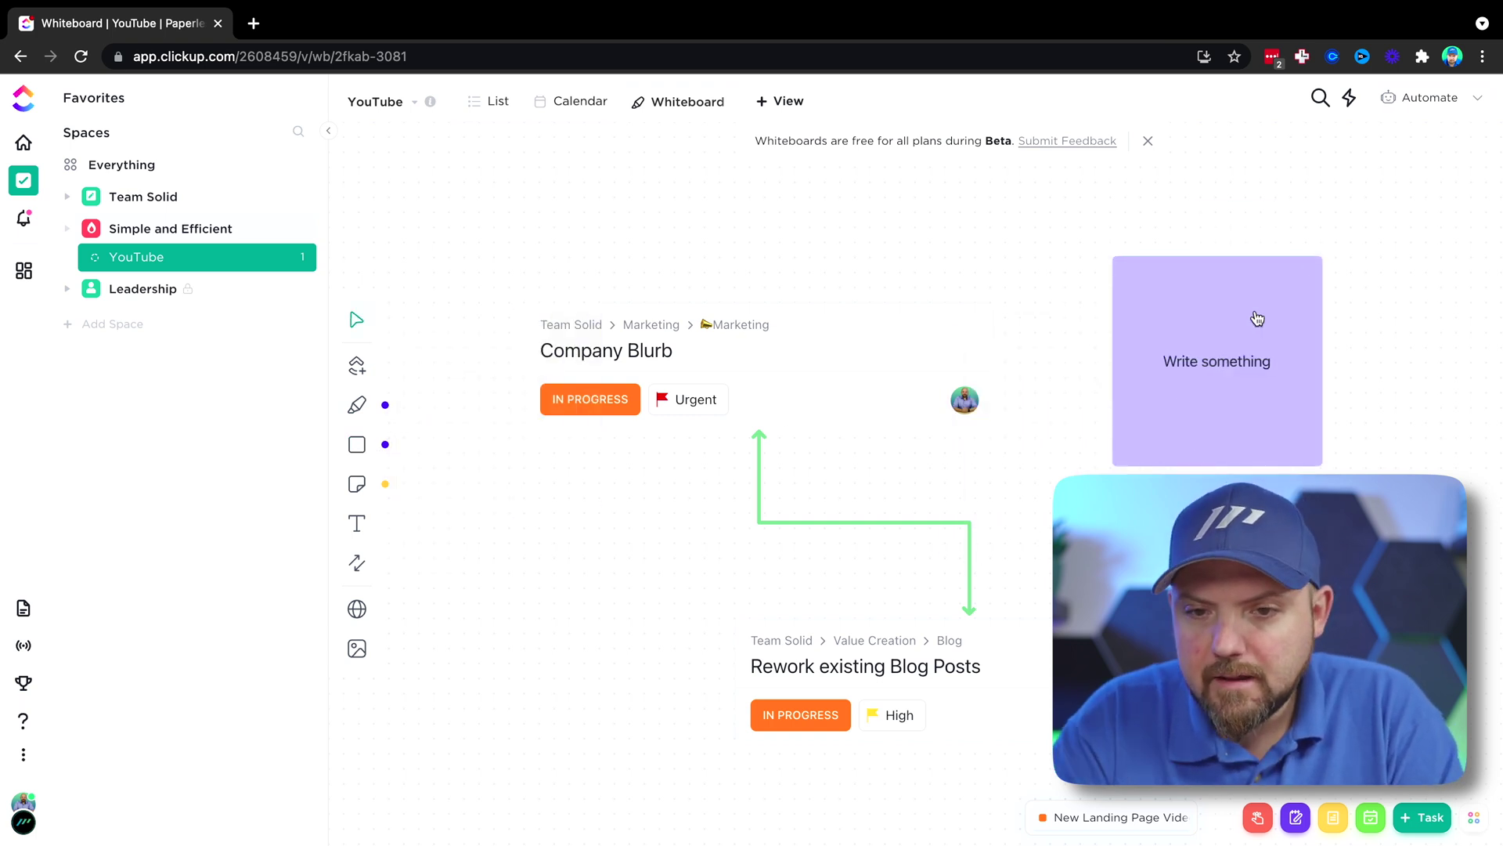
key("Escape")
left_click(1219, 223)
left_click(1196, 313)
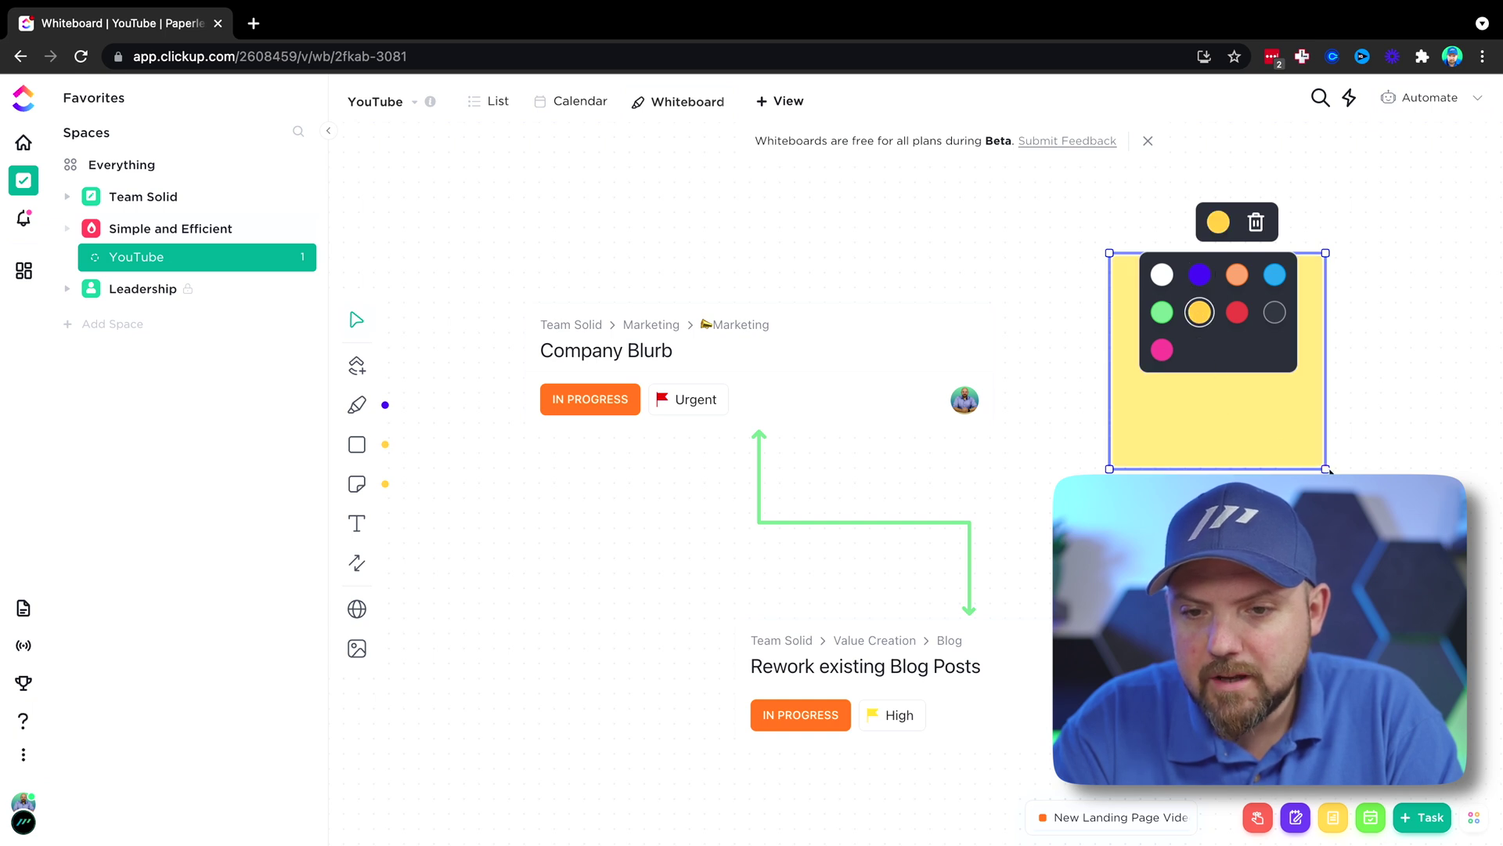
Shrink the yellow sticky note, then enlarge it so its text fits
left_click_drag(1328, 470, 1253, 415)
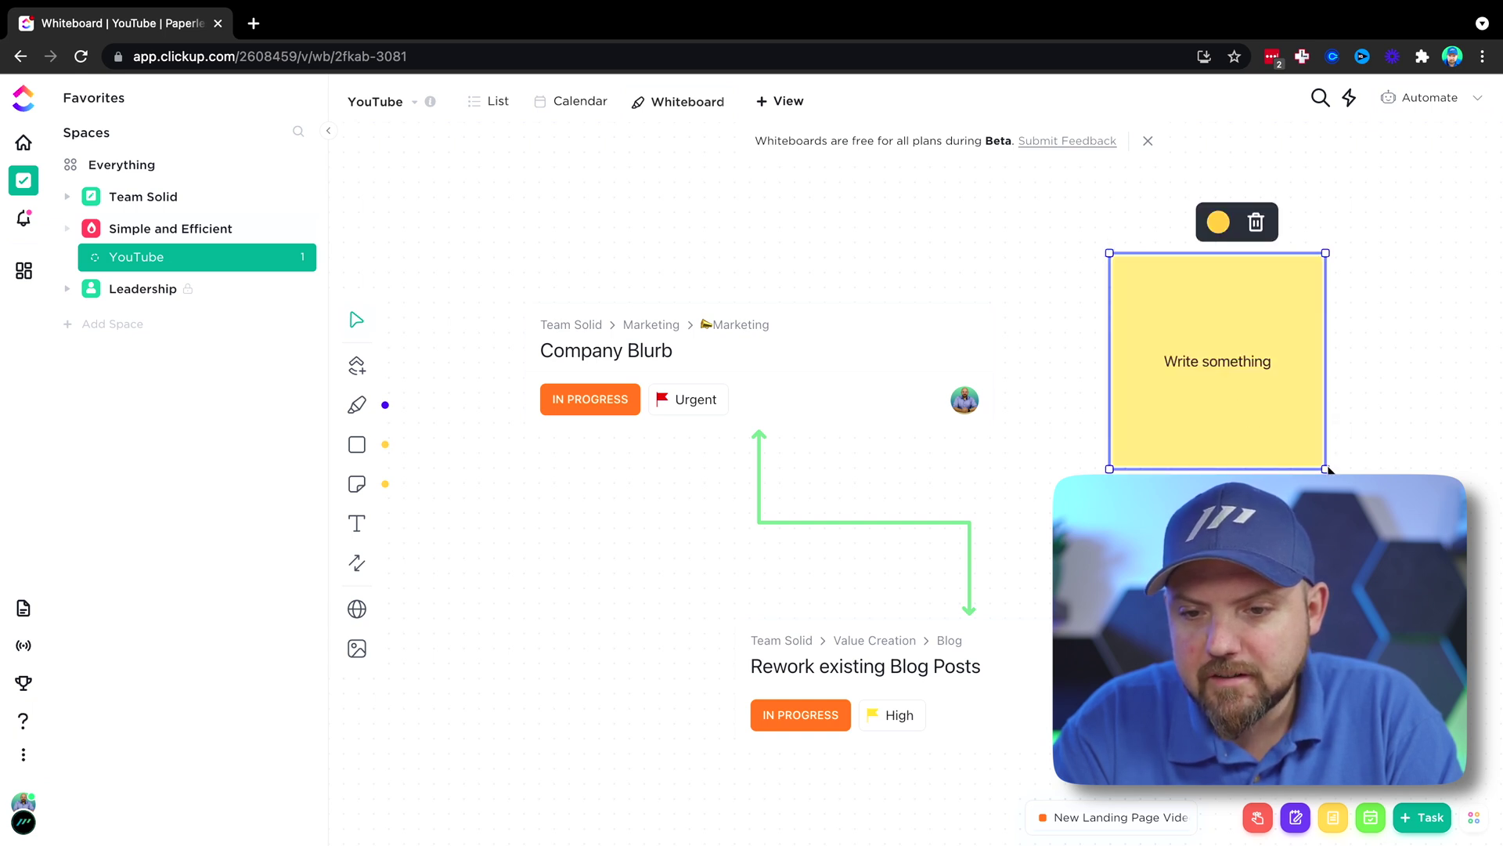
left_click_drag(1328, 470, 608, 580)
left_click(1269, 422)
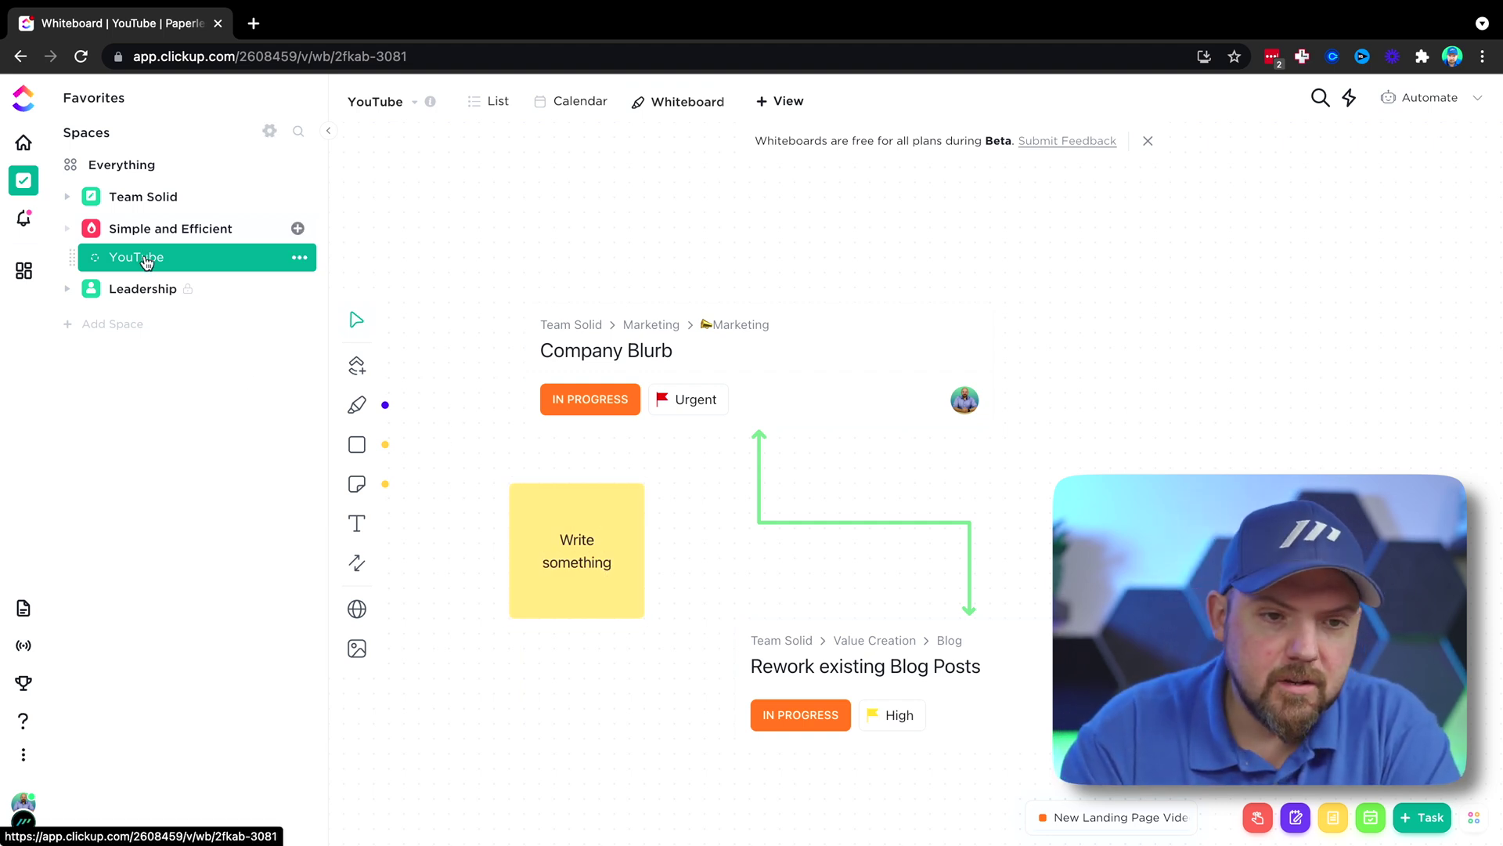
left_click(498, 103)
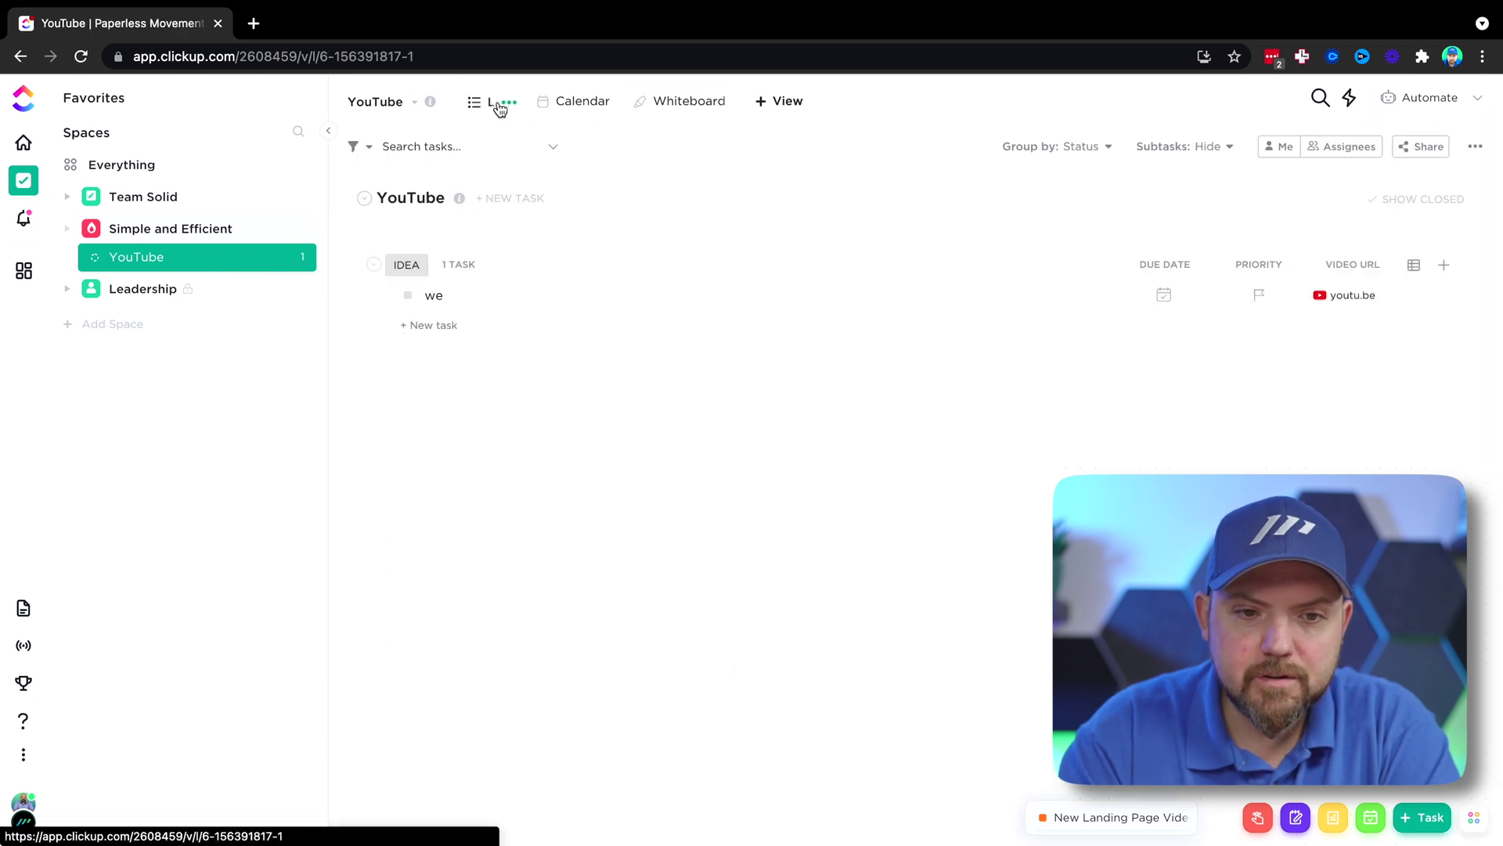
left_click(642, 106)
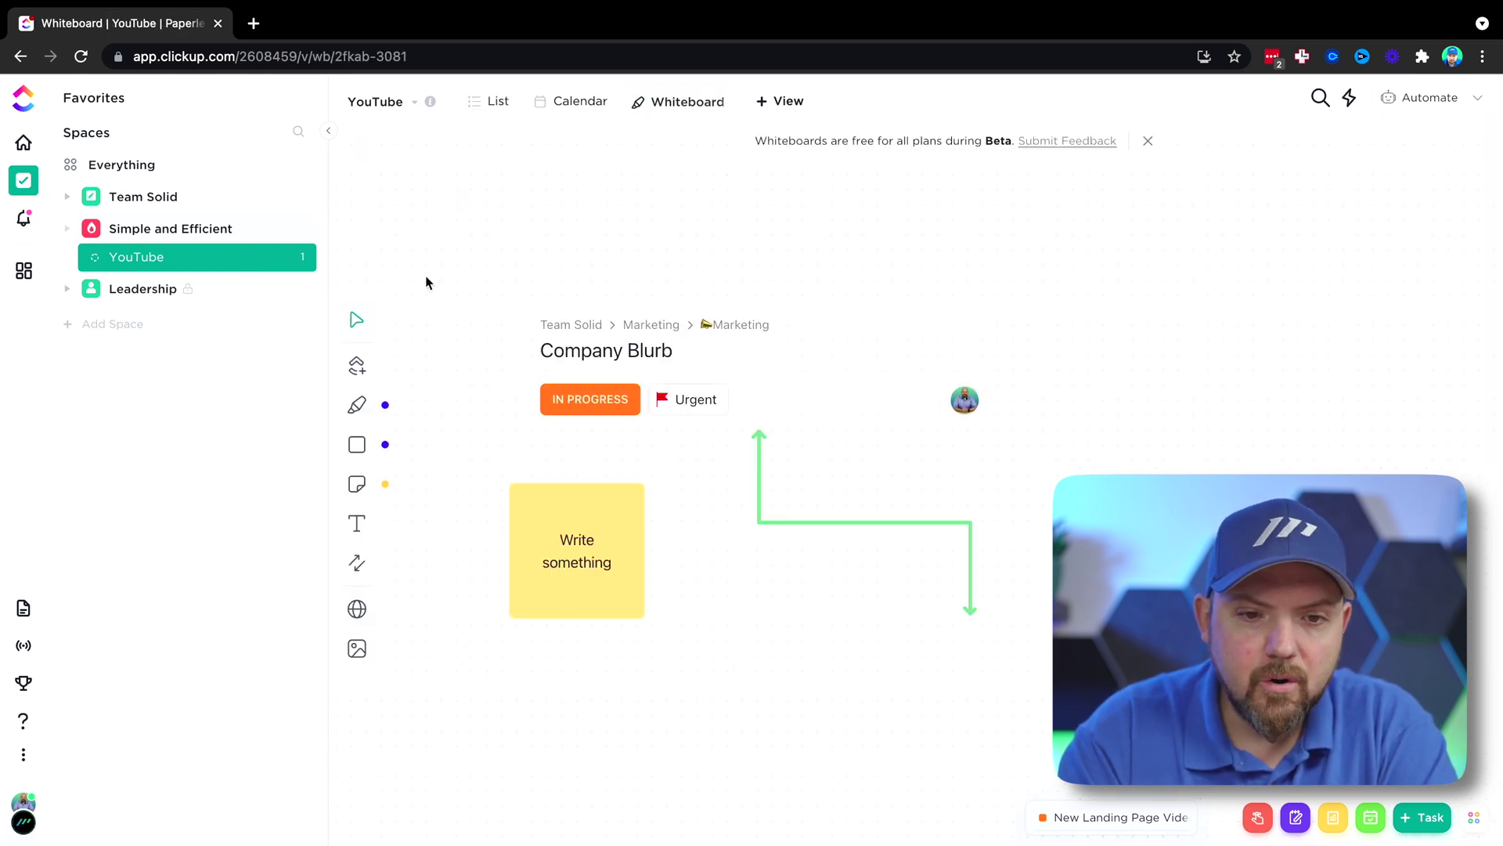
scroll(953, 567, "down", 5)
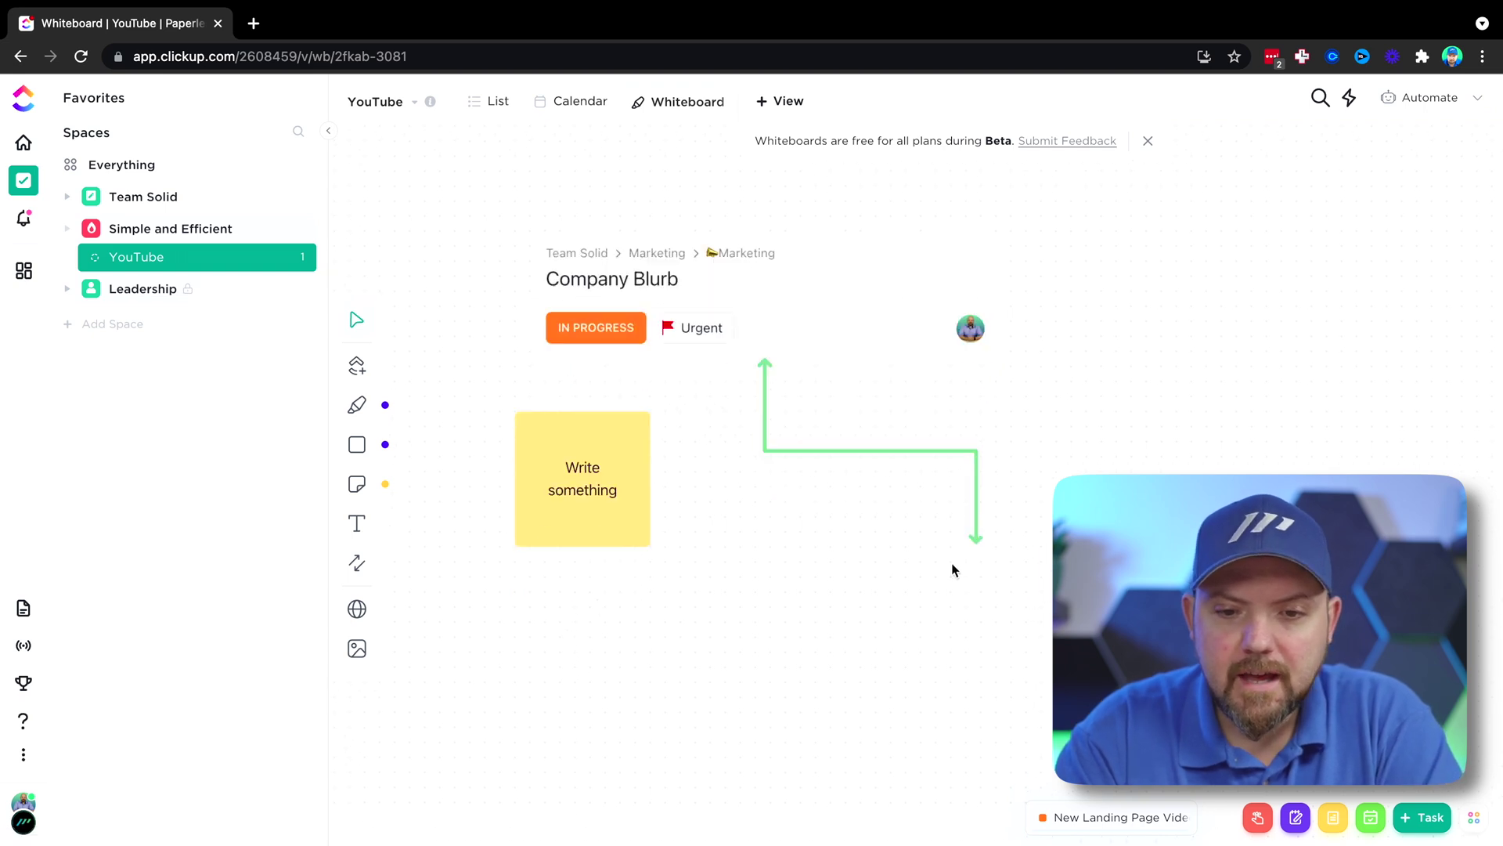
scroll(953, 567, "up", 3)
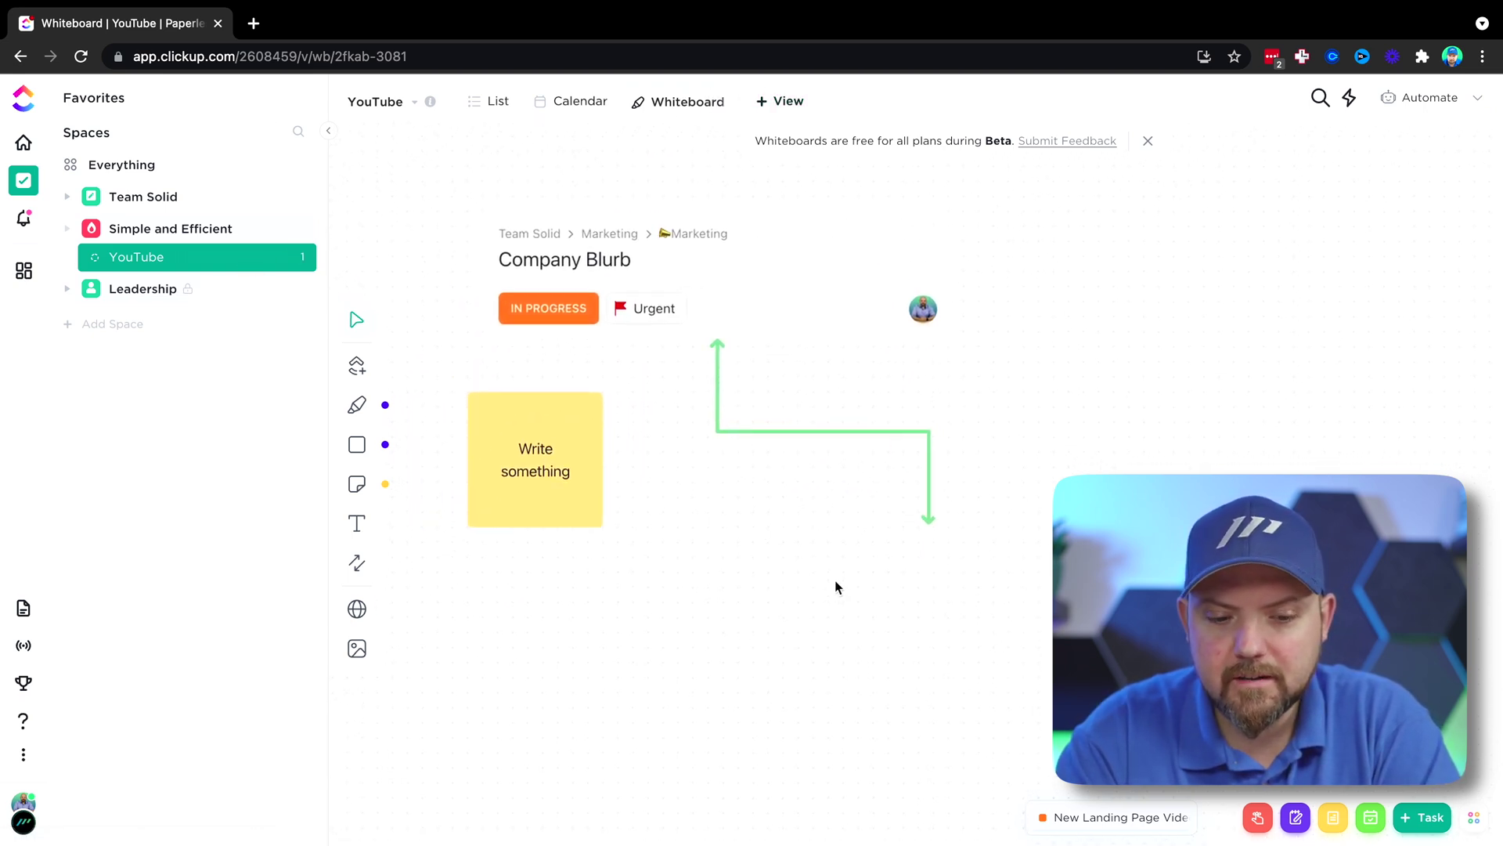
key("super+r")
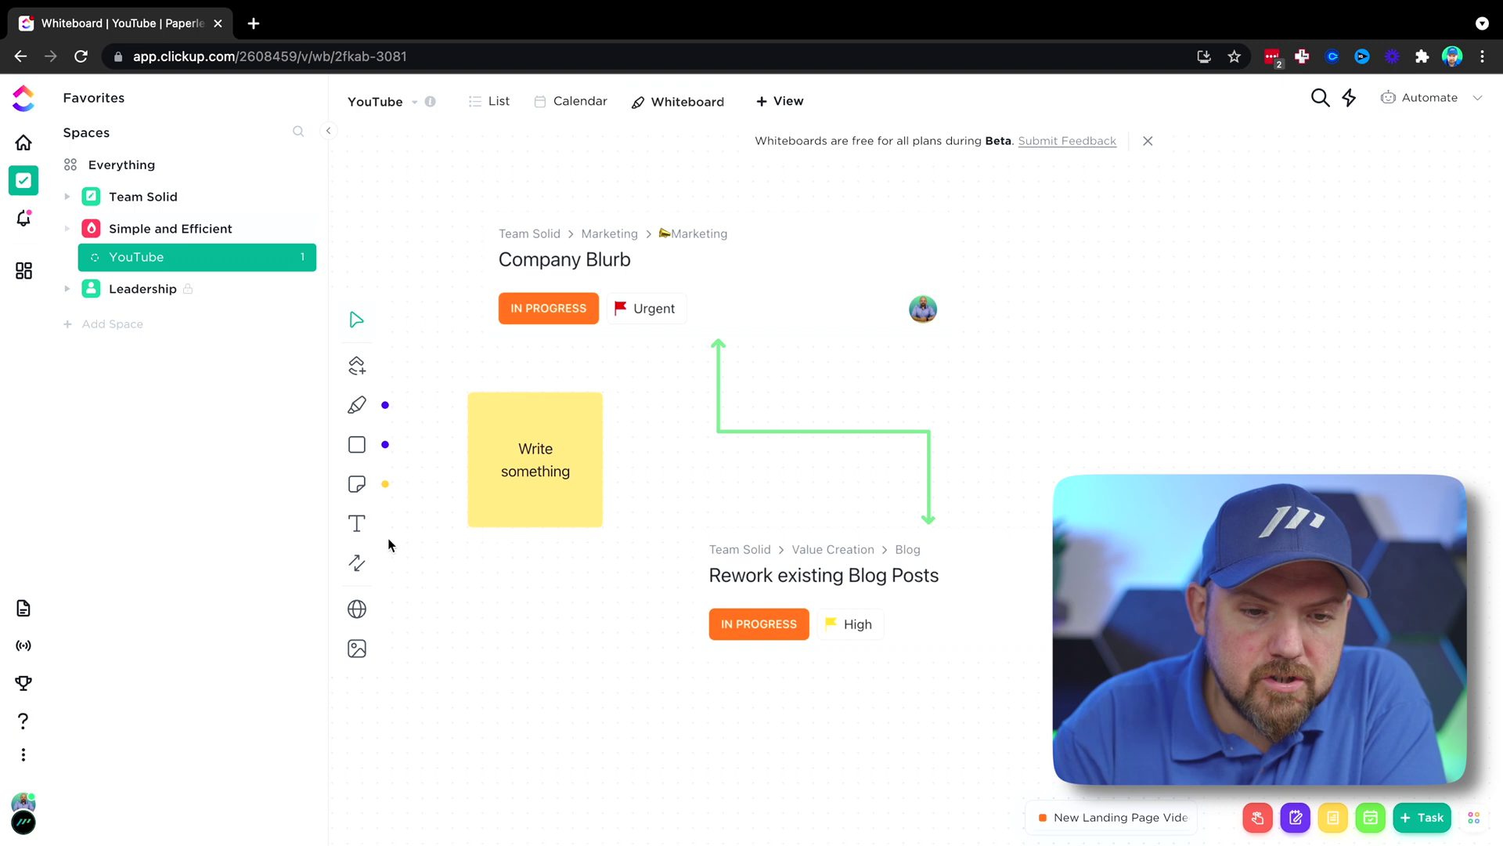
Add a 'Keep in mind' text label and move it up beside the Company Blurb card
left_click(1085, 360)
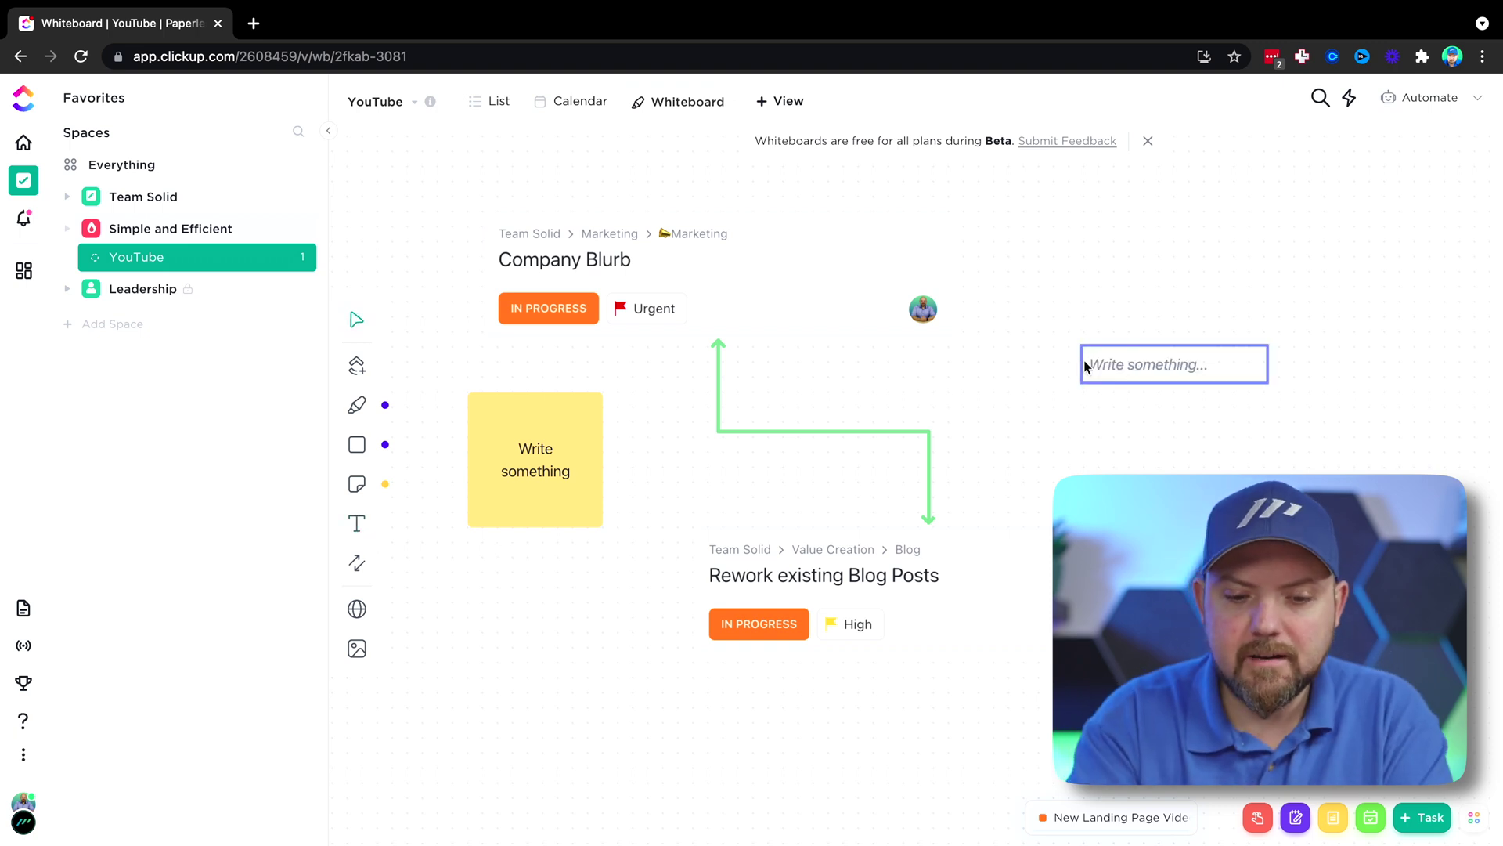
type("Keep in mind")
left_click(1265, 447)
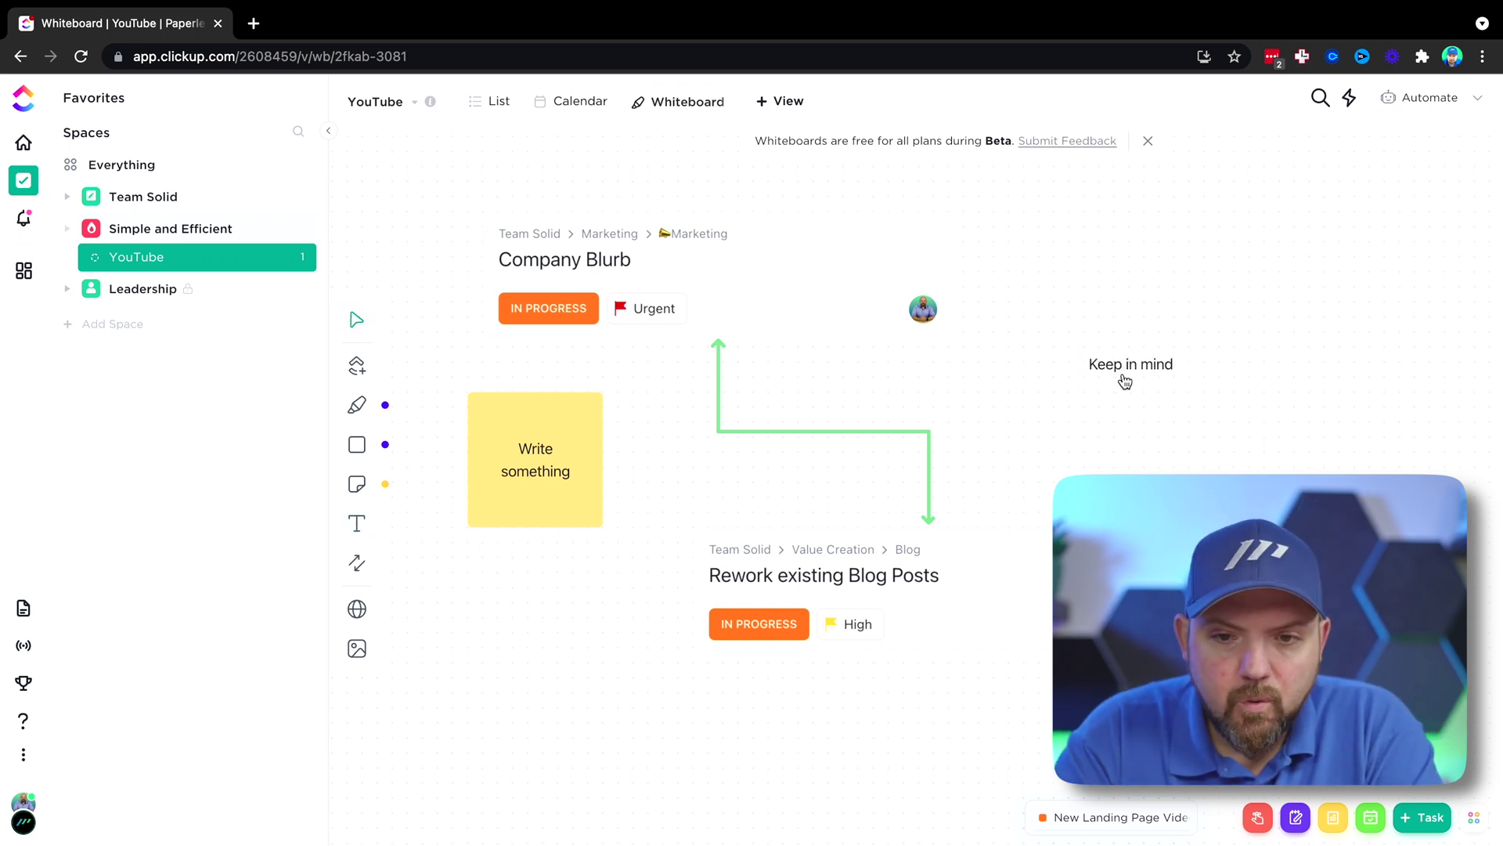
left_click_drag(1100, 374, 1055, 285)
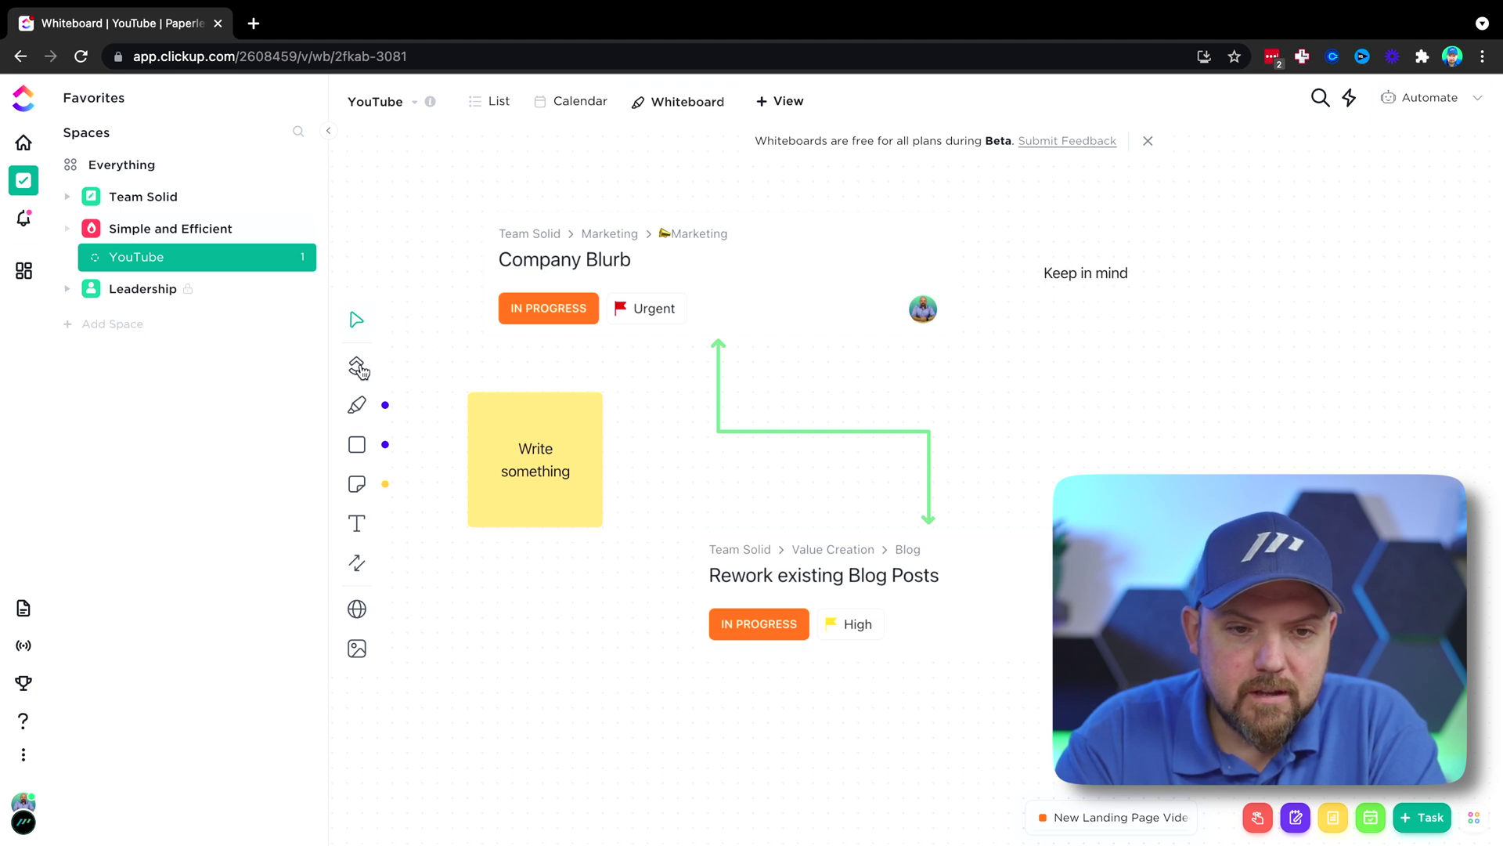
left_click(358, 368)
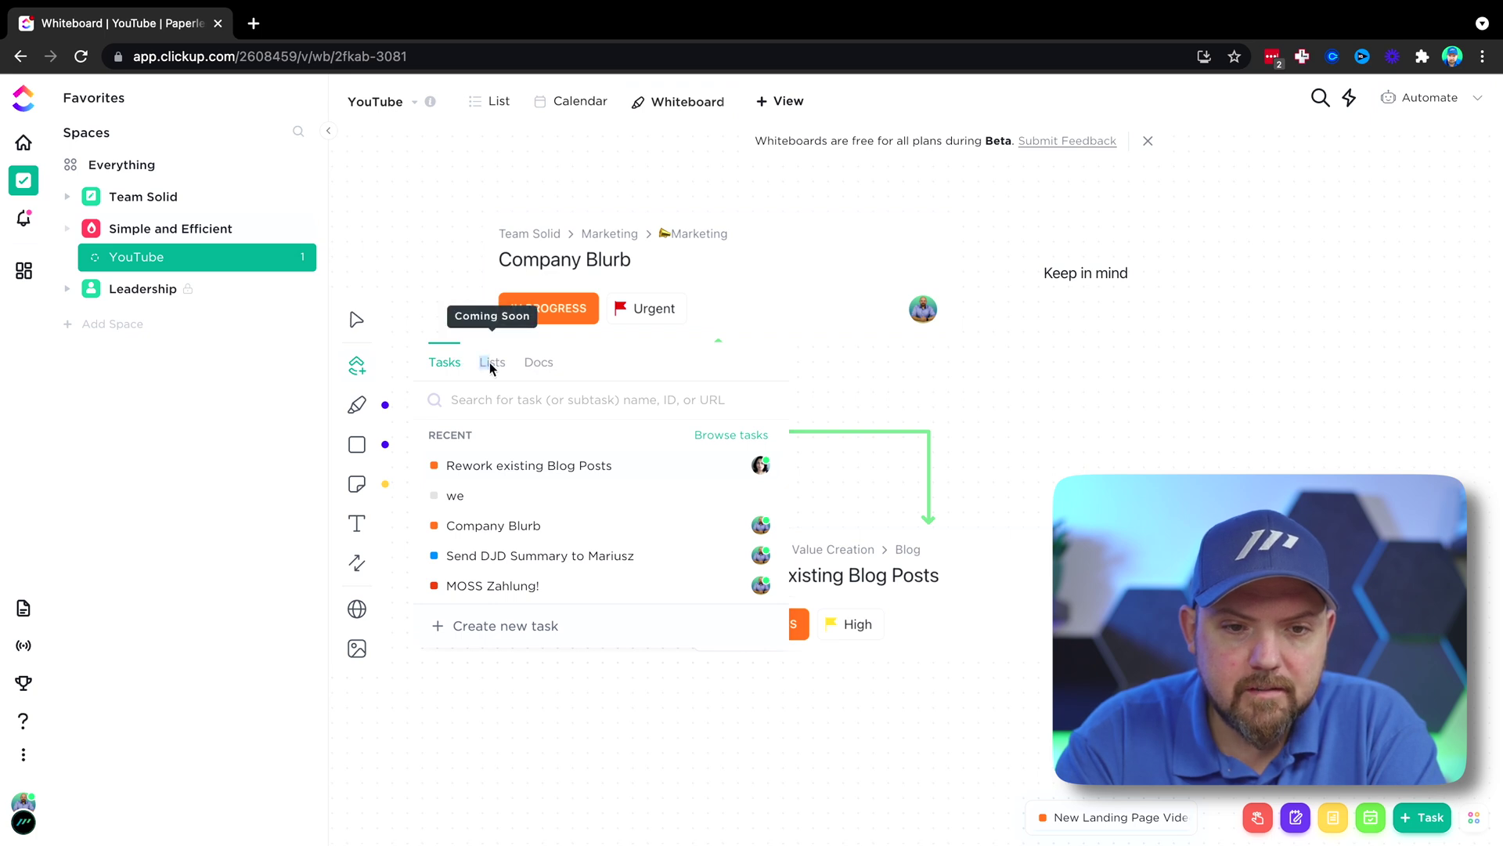
left_click(1050, 382)
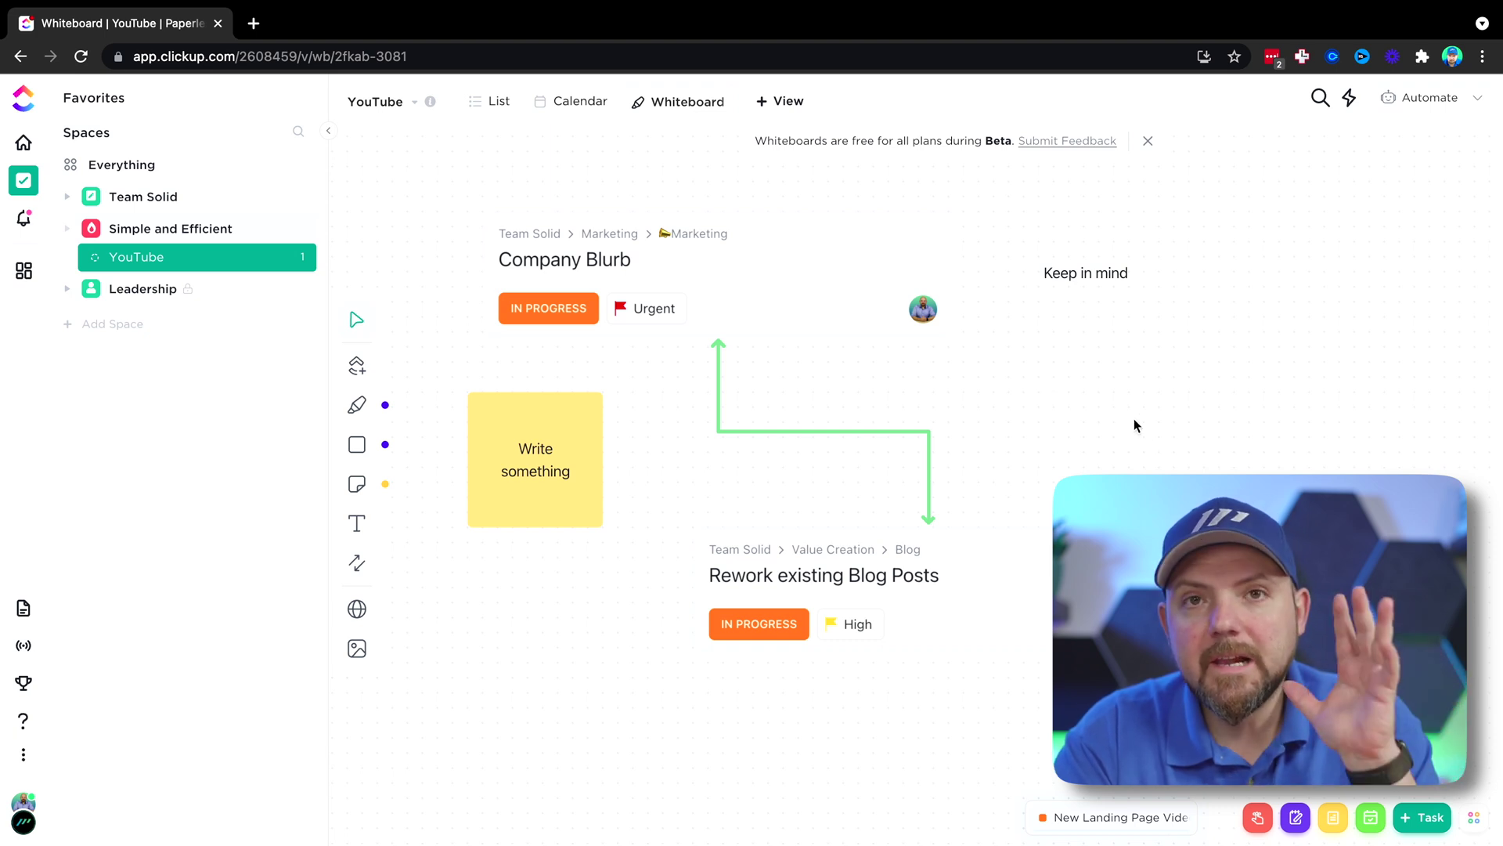
Pan around the canvas and briefly try the link-embed and image-upload tools
scroll(1171, 430, "down", 3)
scroll(1171, 429, "right", 4)
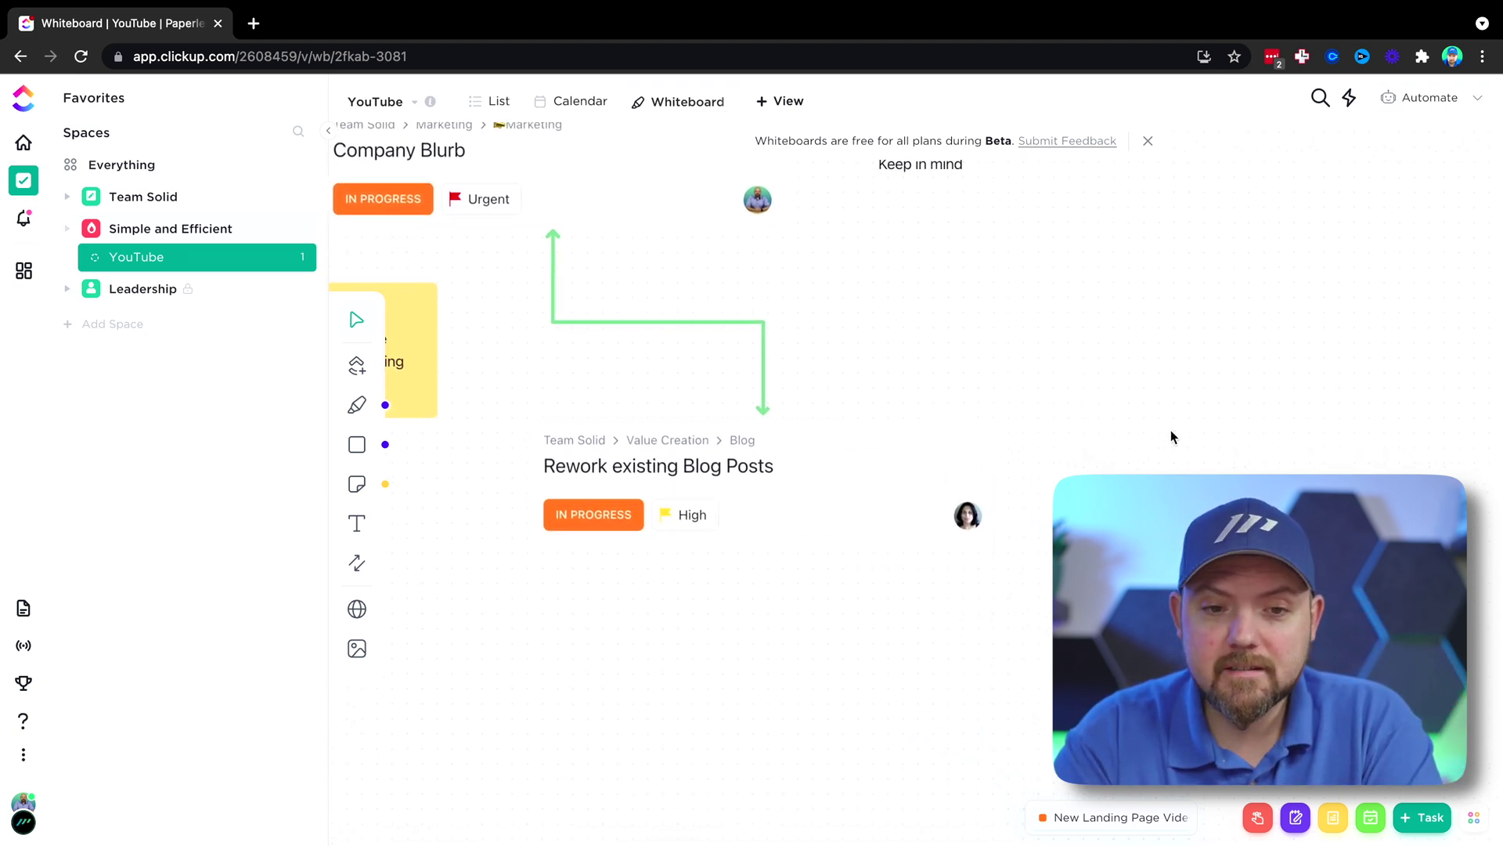
scroll(1172, 430, "up", 5)
scroll(1172, 430, "left", 2)
scroll(1171, 430, "down", 5)
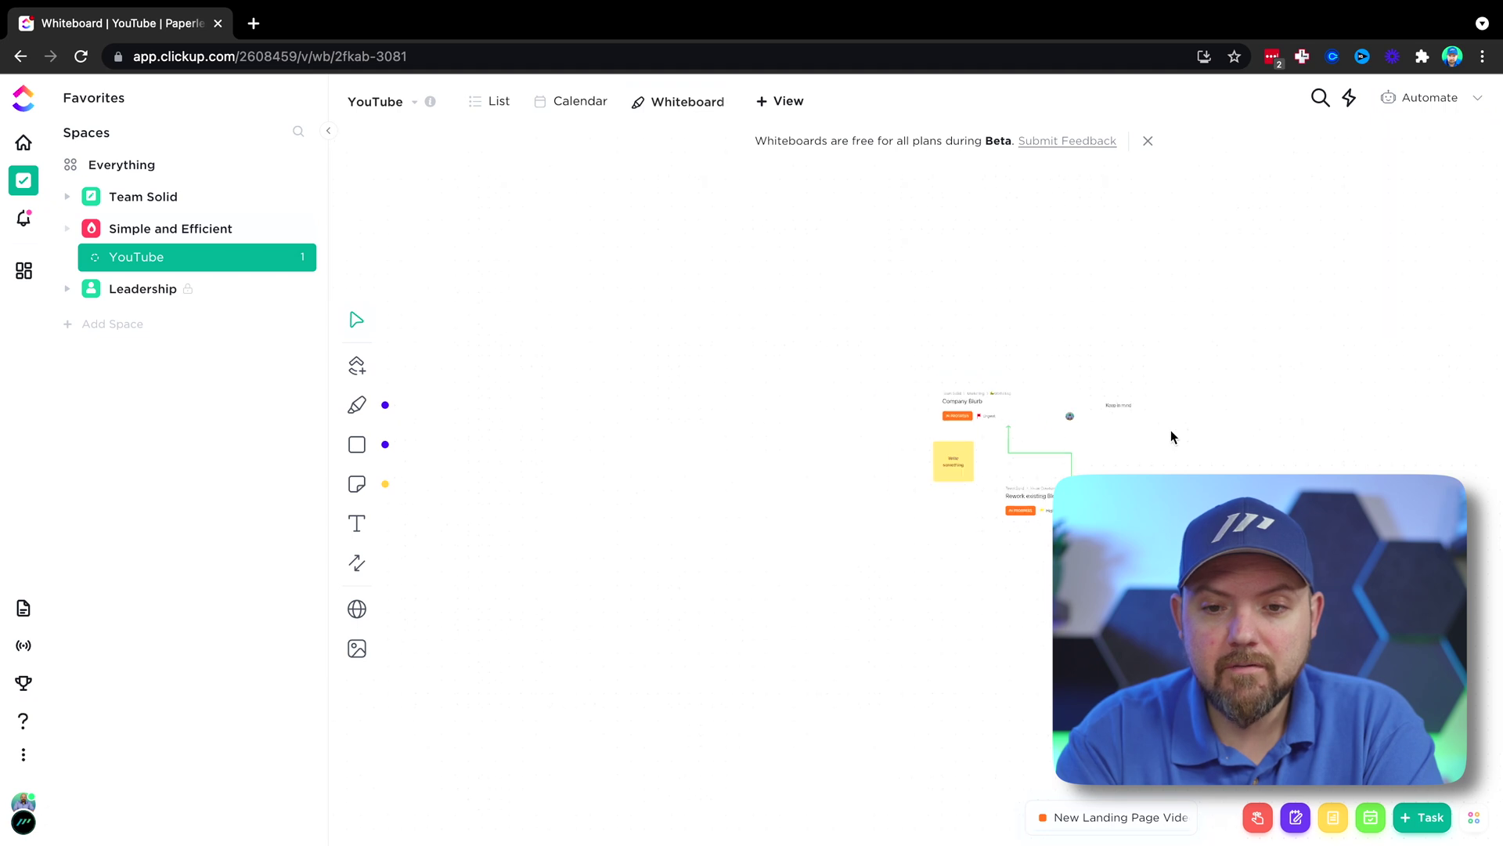
scroll(1171, 430, "right", 5)
scroll(1172, 430, "down", 2)
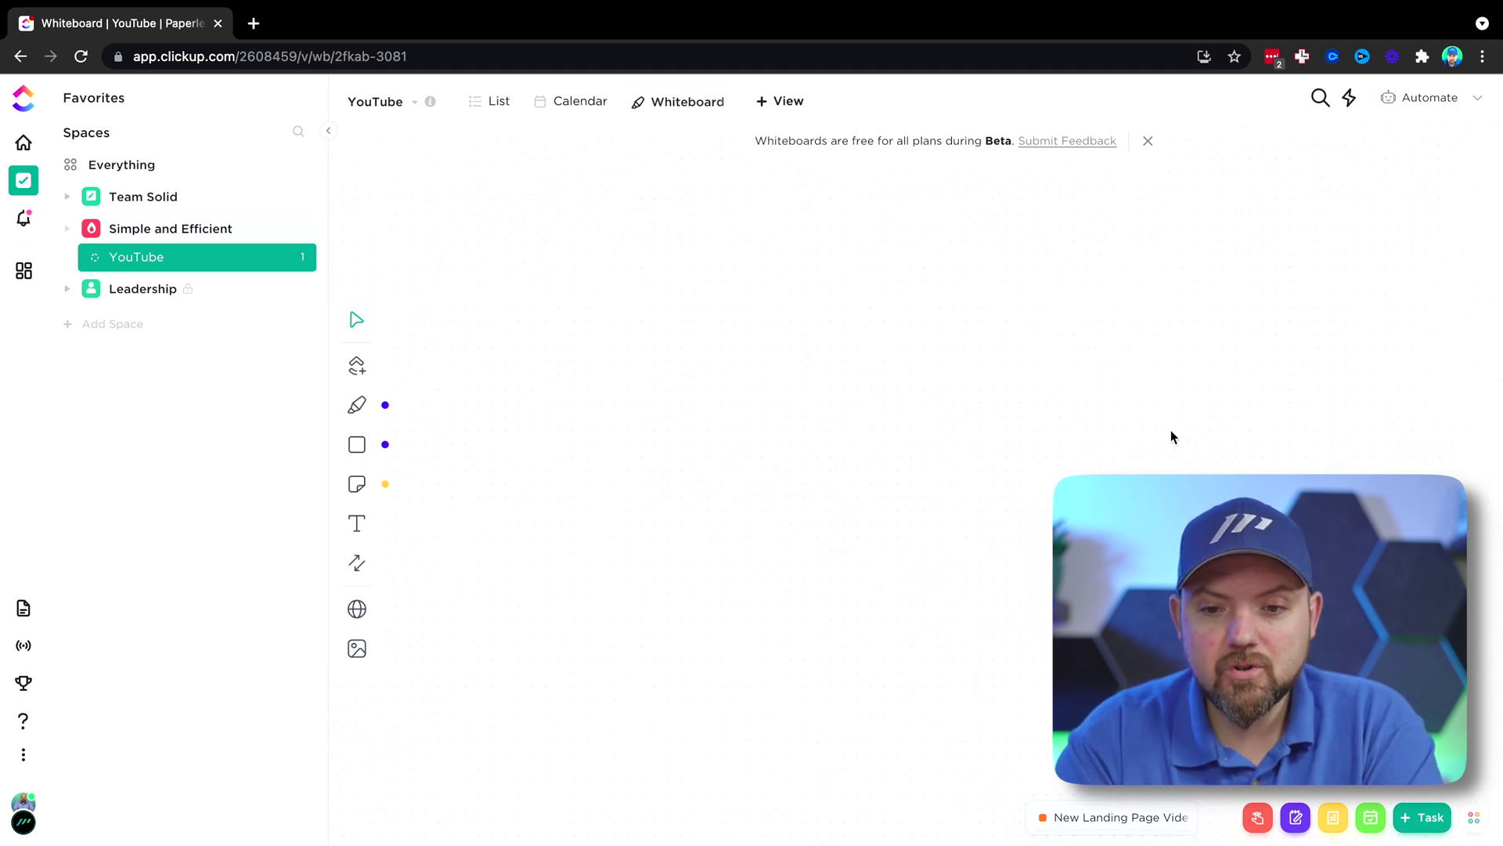
scroll(1171, 430, "left", 5)
scroll(1171, 430, "down", 1)
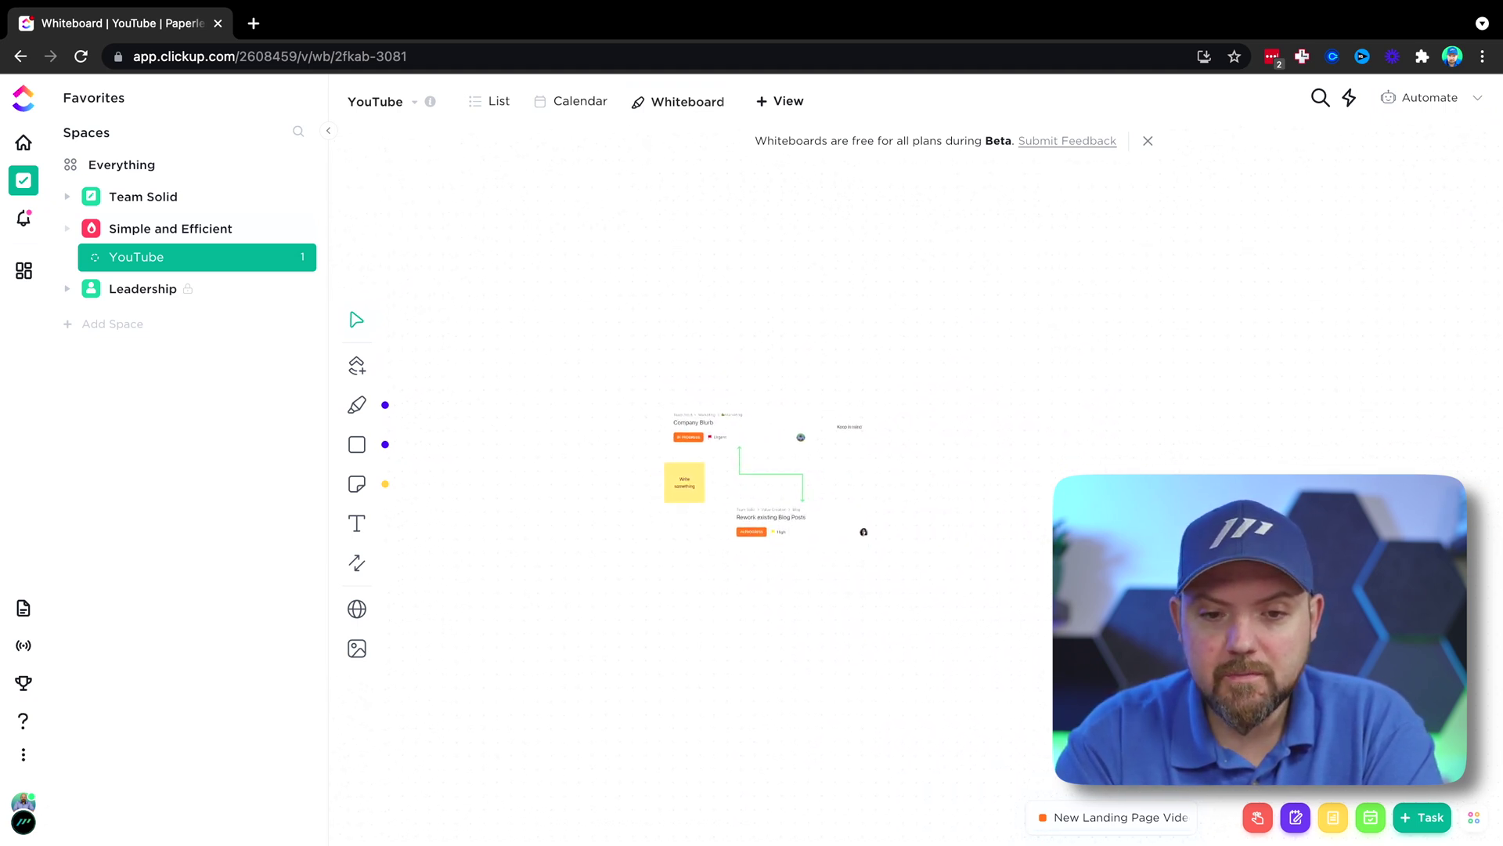
scroll(946, 564, "right", 4)
scroll(946, 564, "left", 8)
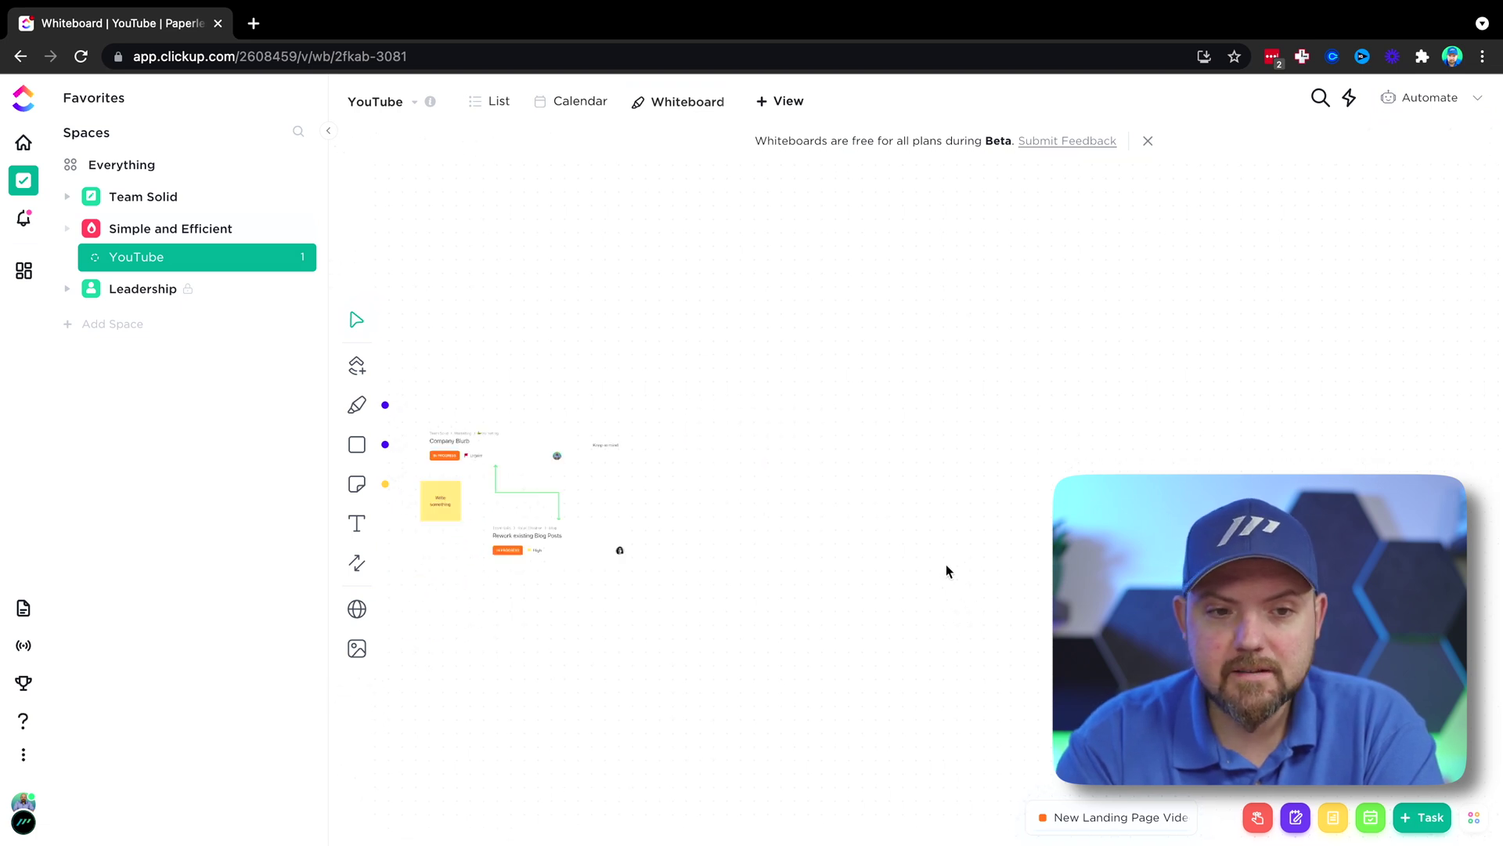
scroll(946, 564, "up", 2)
scroll(946, 563, "right", 5)
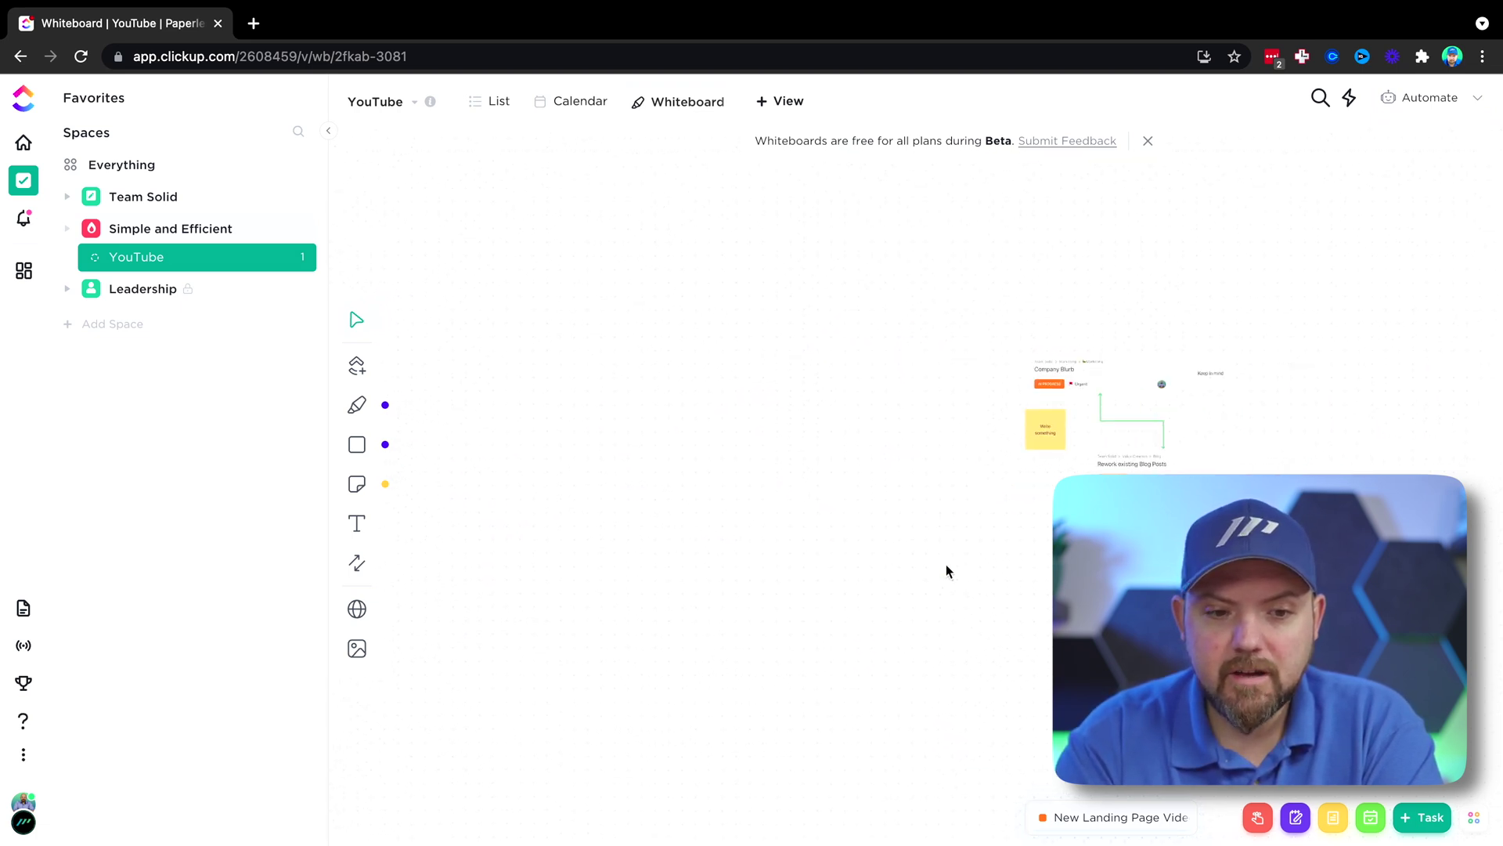
left_click(358, 613)
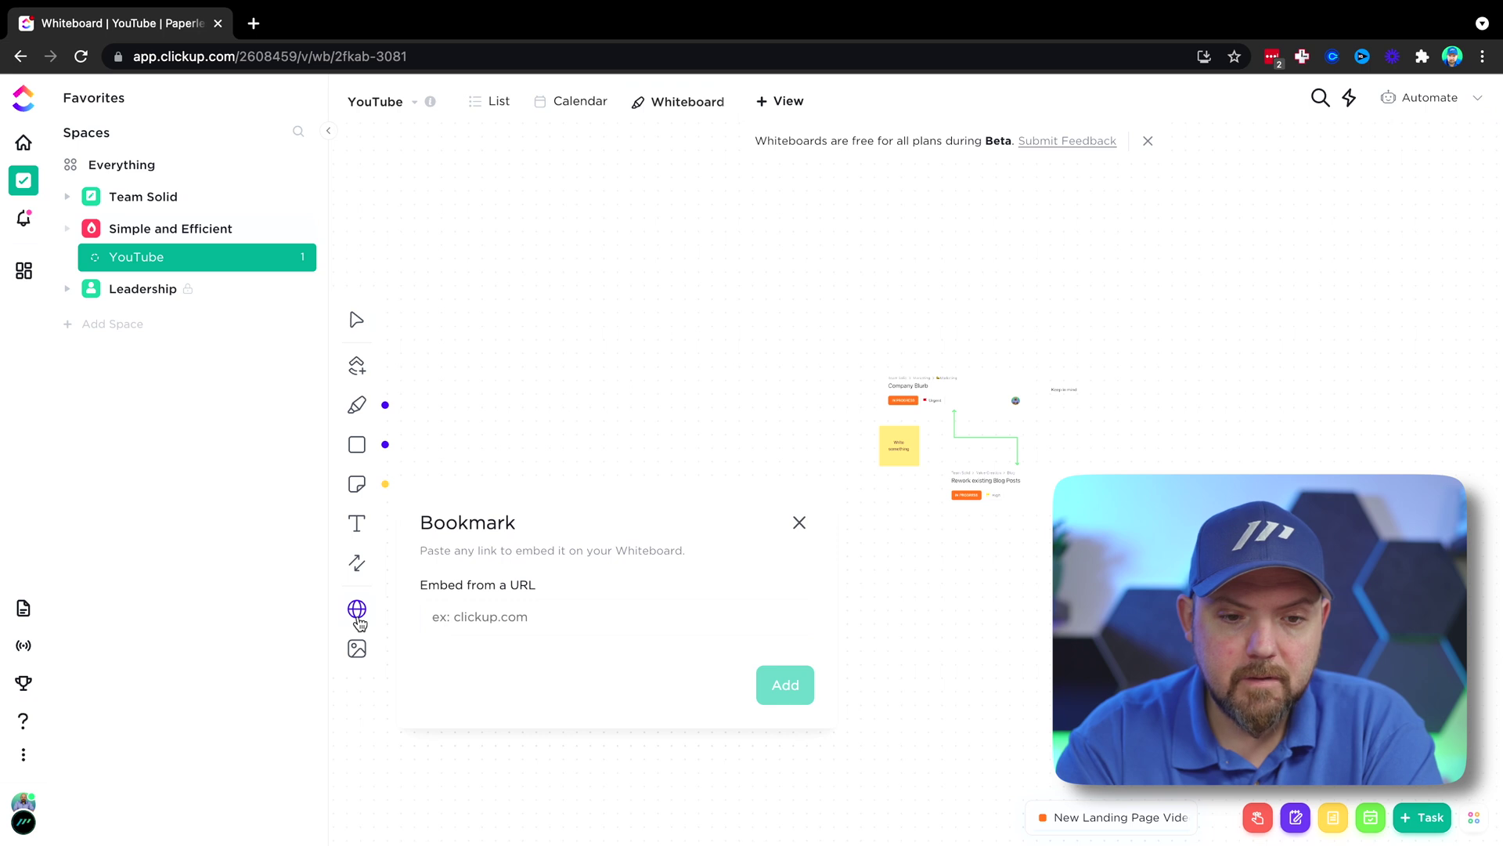
left_click(359, 651)
Add a sticky note reading 'jio3ejfoi3' and move it next to the Company Blurb card
left_click(361, 499)
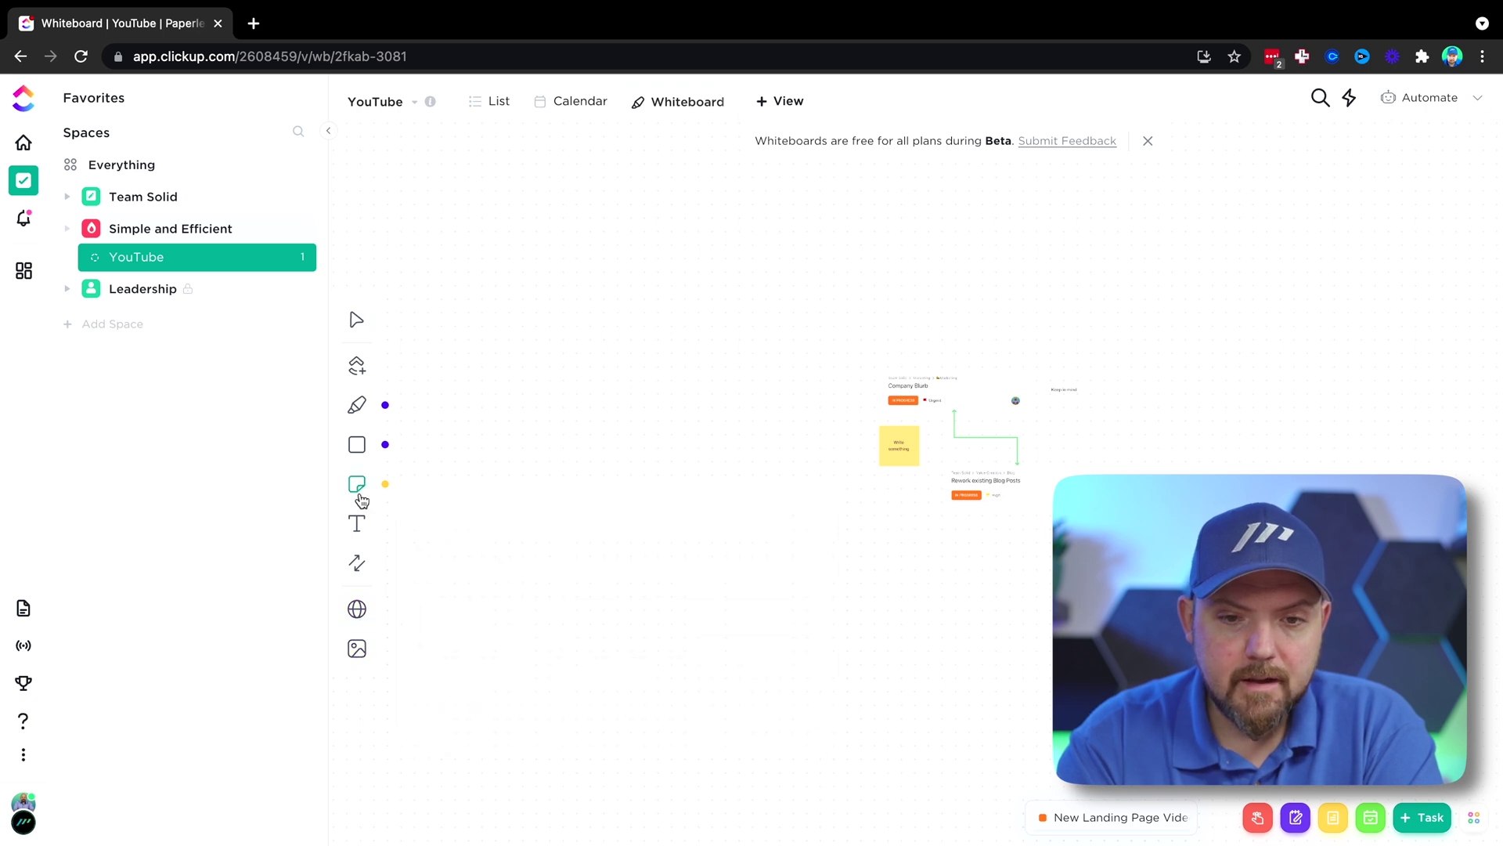
left_click(781, 440)
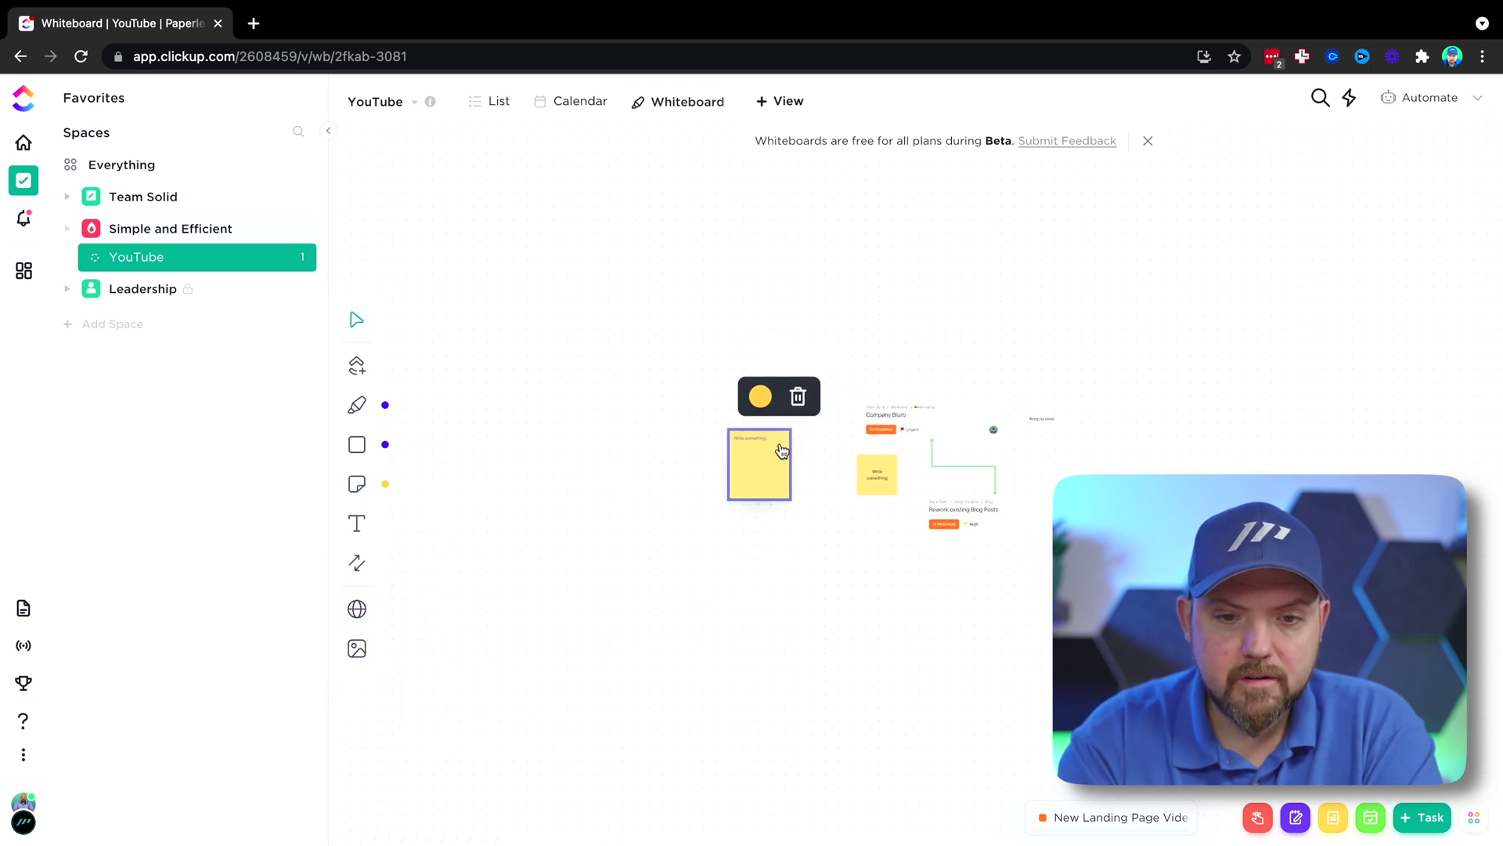
type("jio3ejfoi3")
left_click(869, 547)
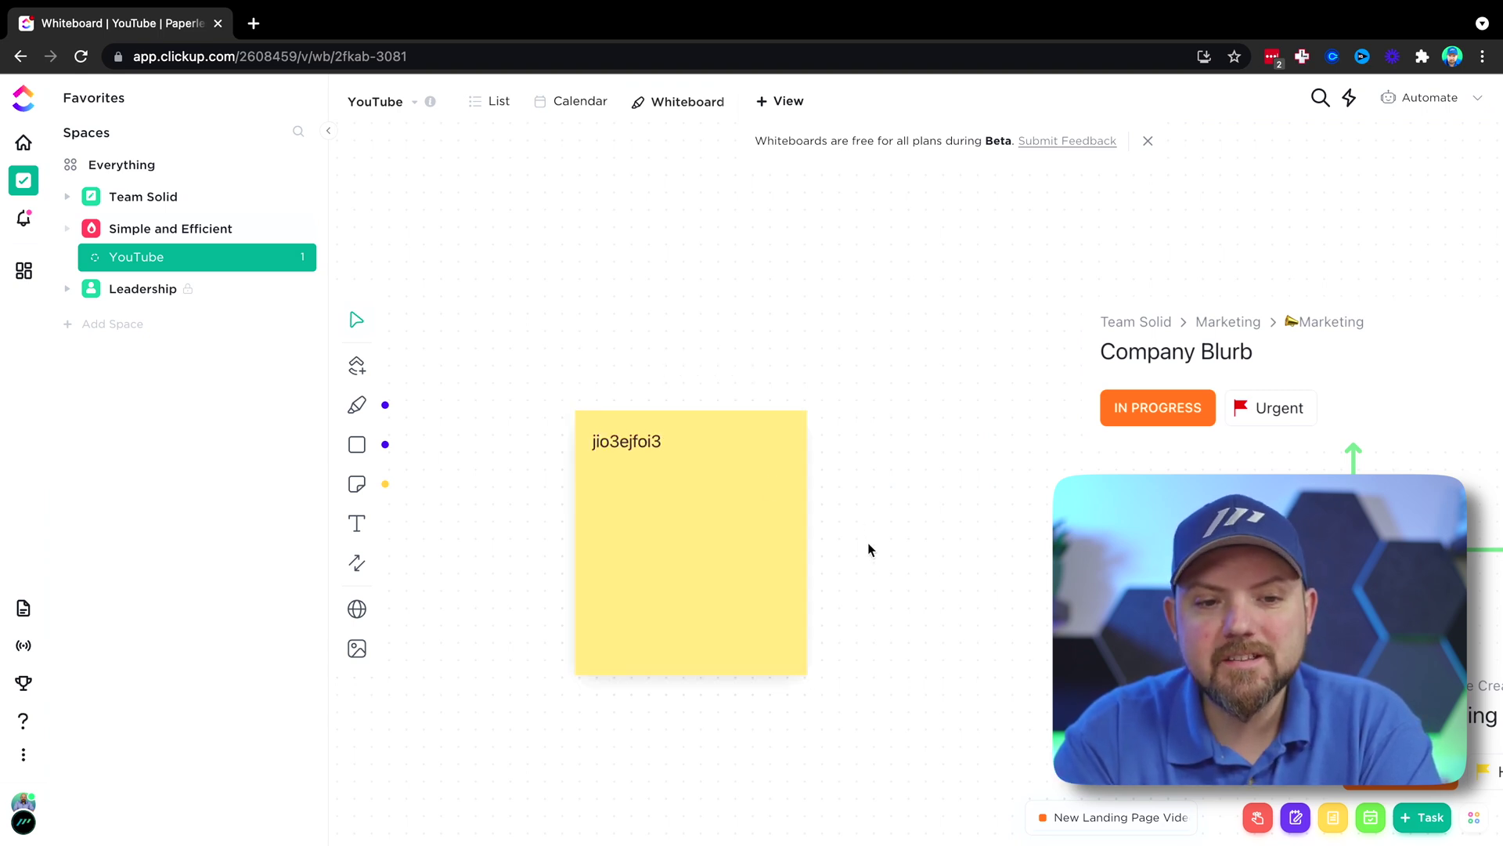
left_click_drag(722, 581, 920, 466)
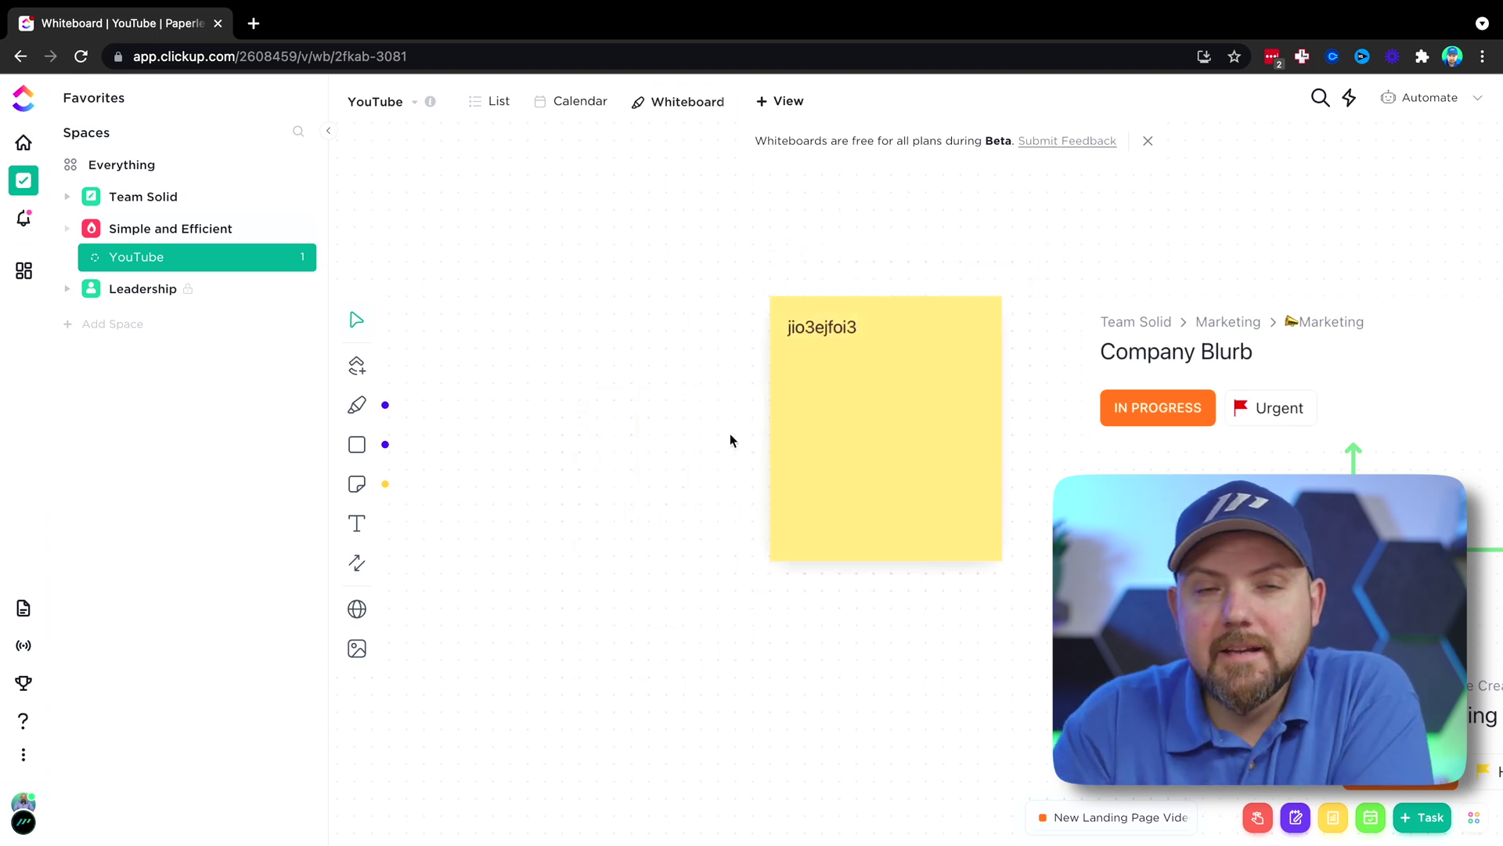